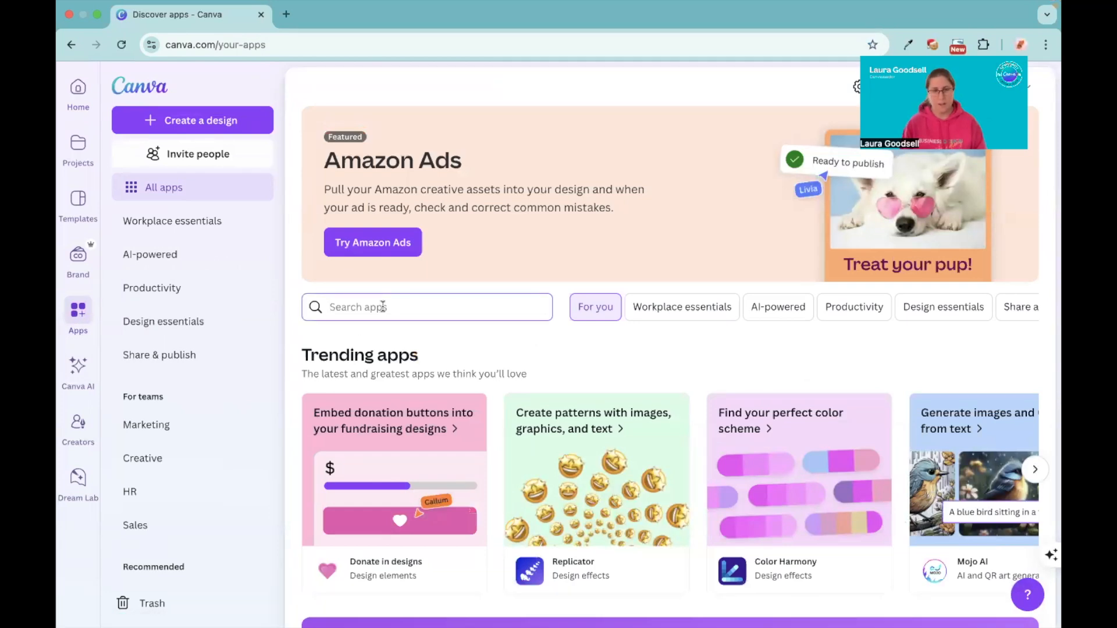
# Step: Search the apps for "calendar" and open the Calendar Maker app's details
pyautogui.write('cac')
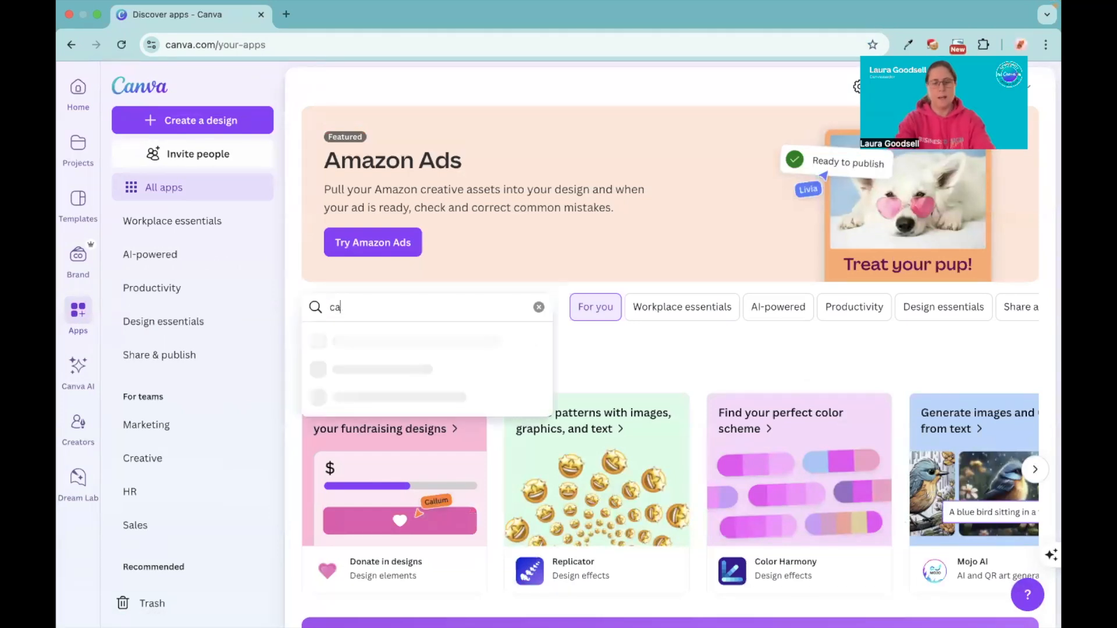
pyautogui.press('BackSpace')
pyautogui.press('BackSpace')
pyautogui.write('le')
pyautogui.press('BackSpace')
pyautogui.press('BackSpace')
pyautogui.write('alenda')
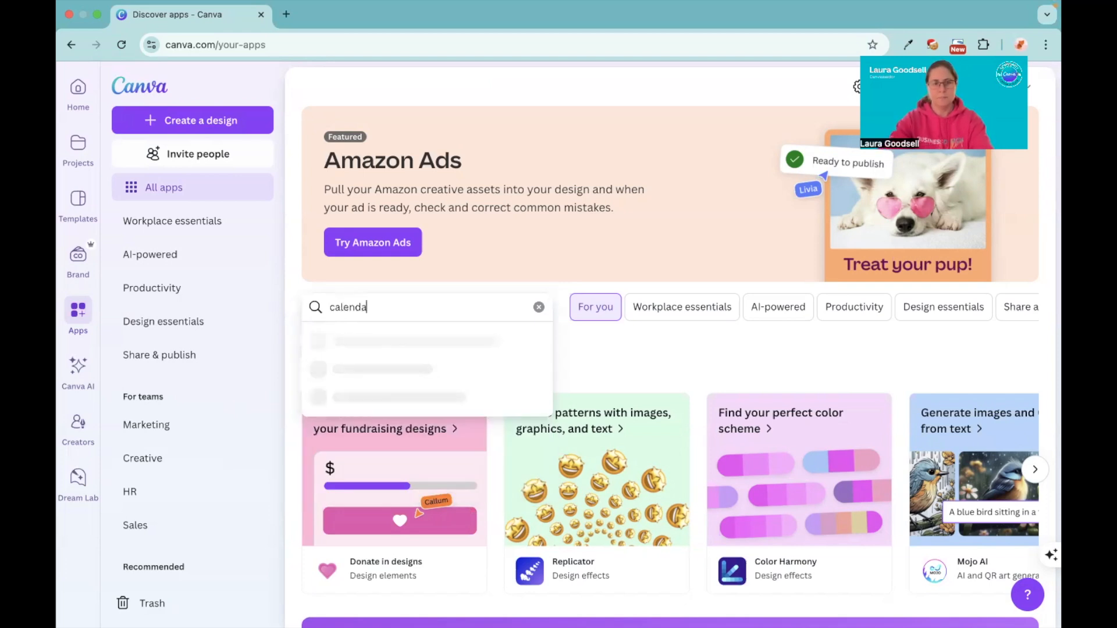
pyautogui.write('r')
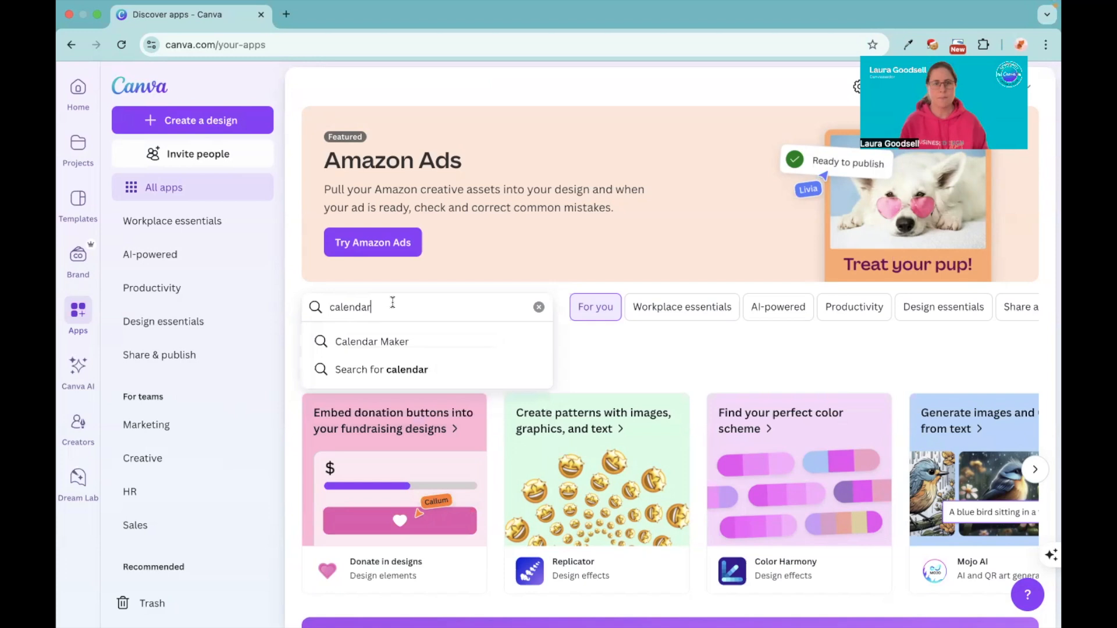
pyautogui.click(374, 341)
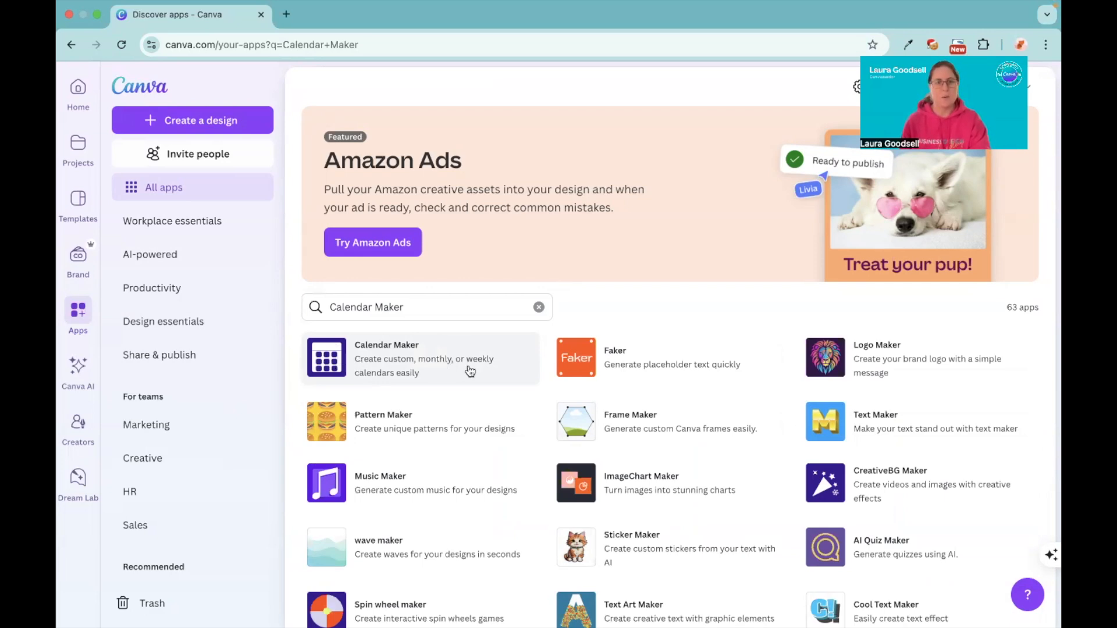
pyautogui.click(436, 359)
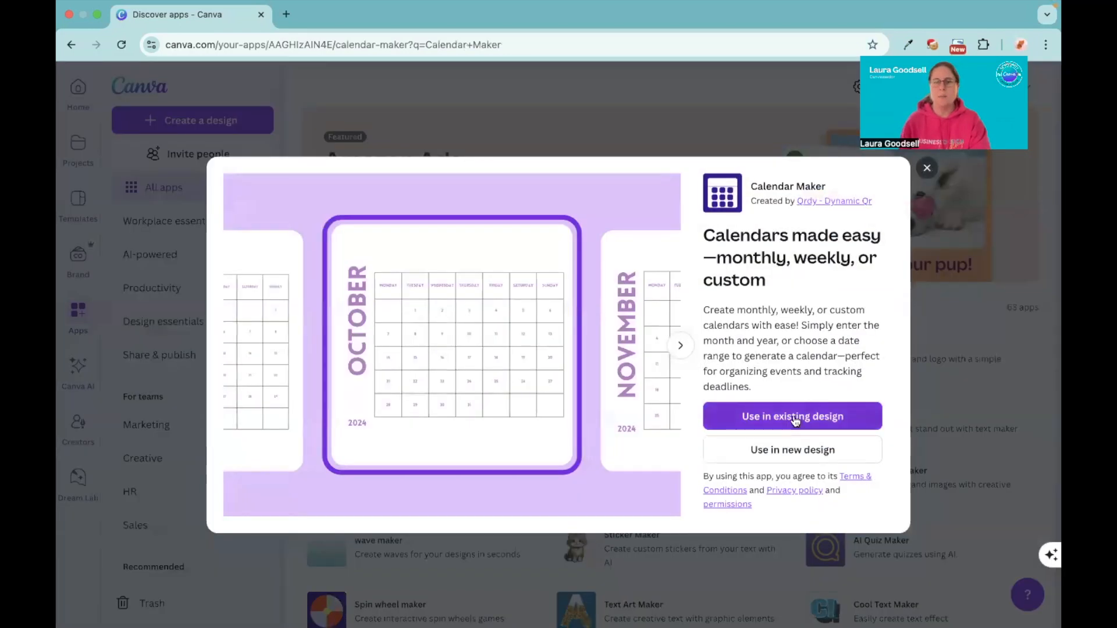
# Step: Use Calendar Maker in a new Instagram Post (Square) design of 1080 × 1080 px
pyautogui.click(790, 451)
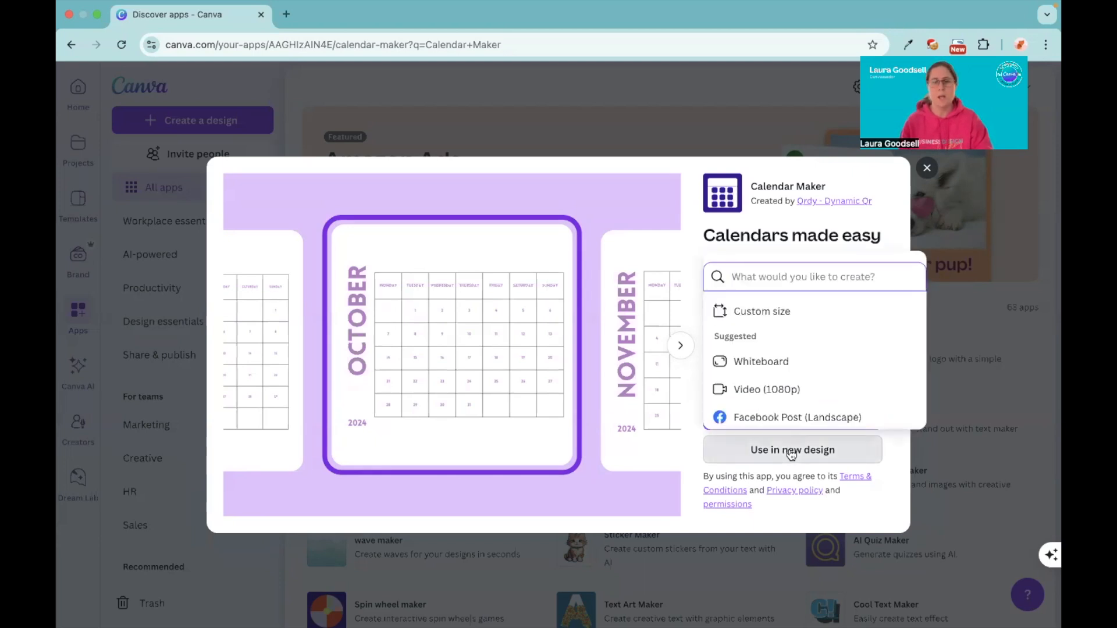
pyautogui.scroll(-2, 776, 365)
pyautogui.scroll(-2, 777, 367)
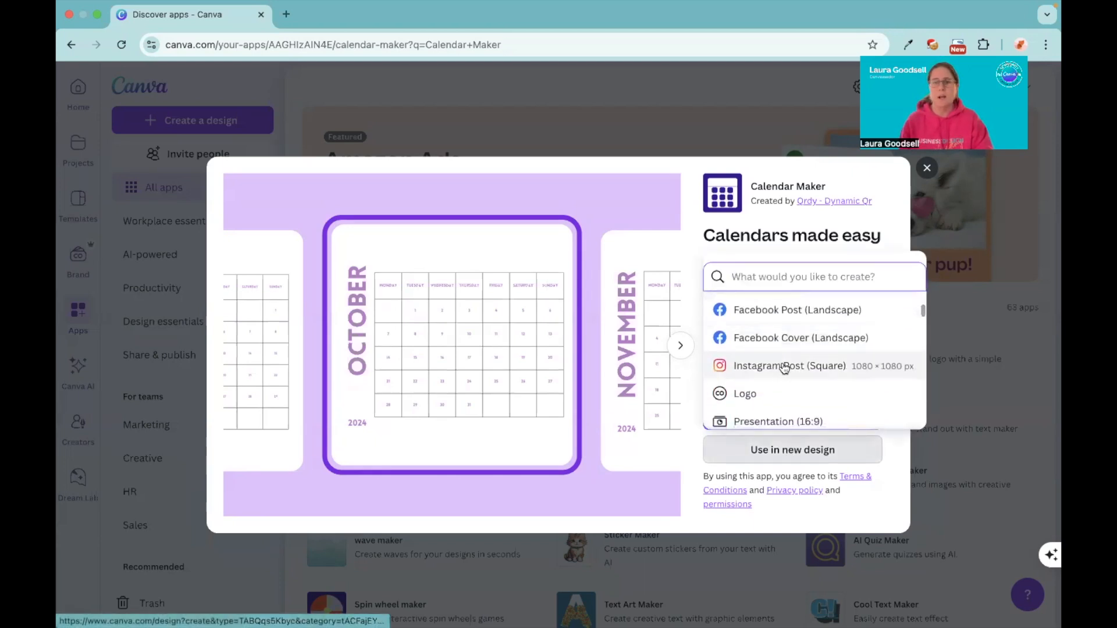
pyautogui.click(784, 367)
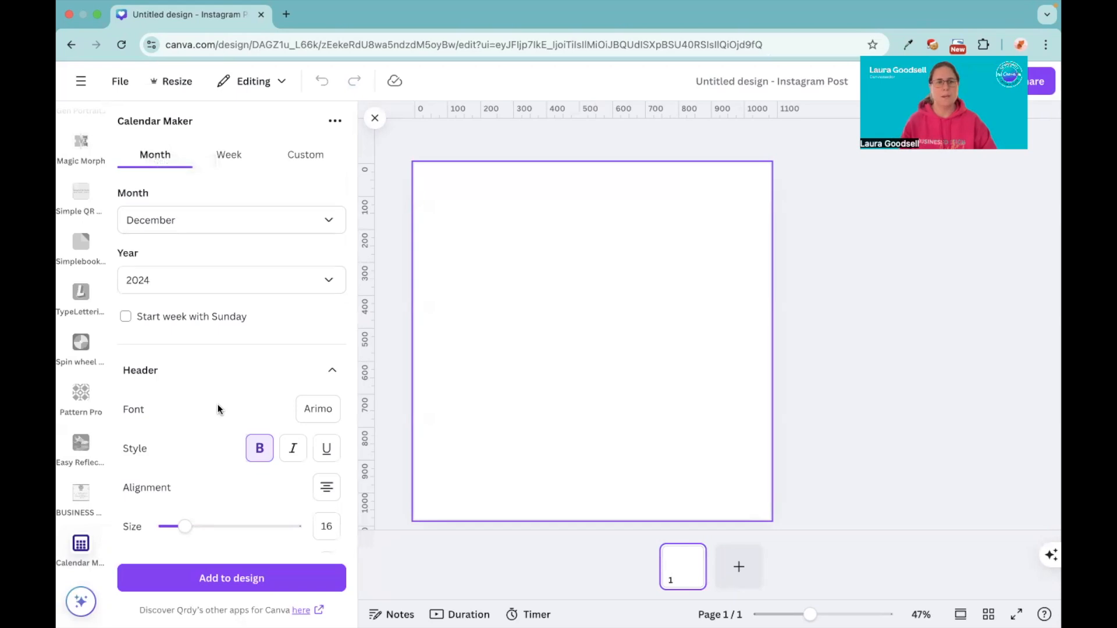
# Step: Look through the Week and Custom calendar options and return to the Month options
pyautogui.scroll(-3, 220, 407)
pyautogui.scroll(3, 219, 407)
pyautogui.click(230, 156)
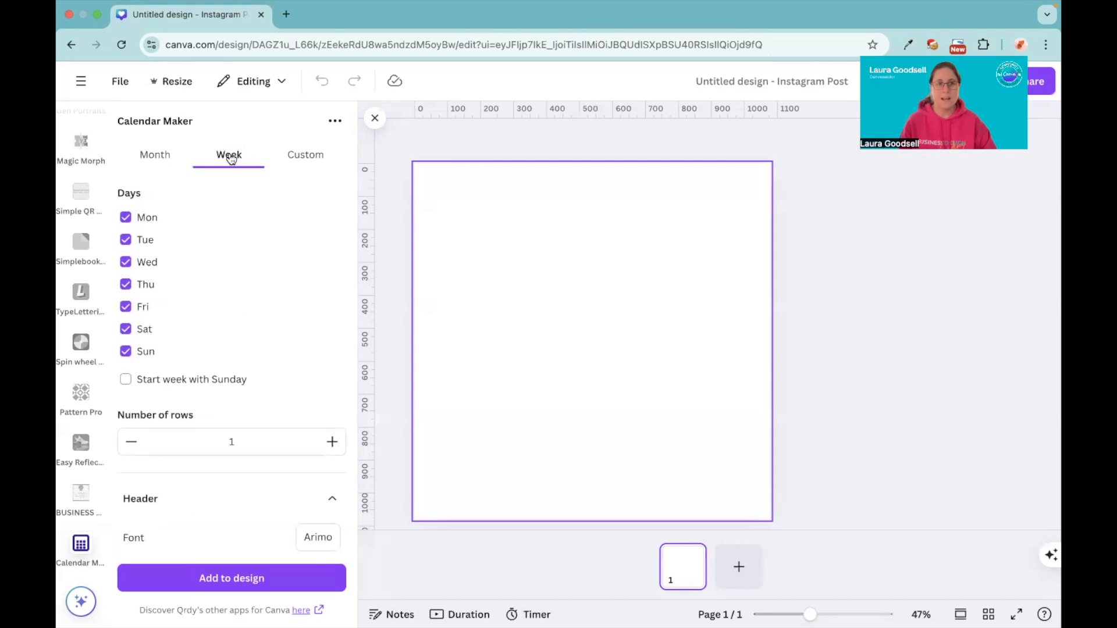
pyautogui.click(309, 154)
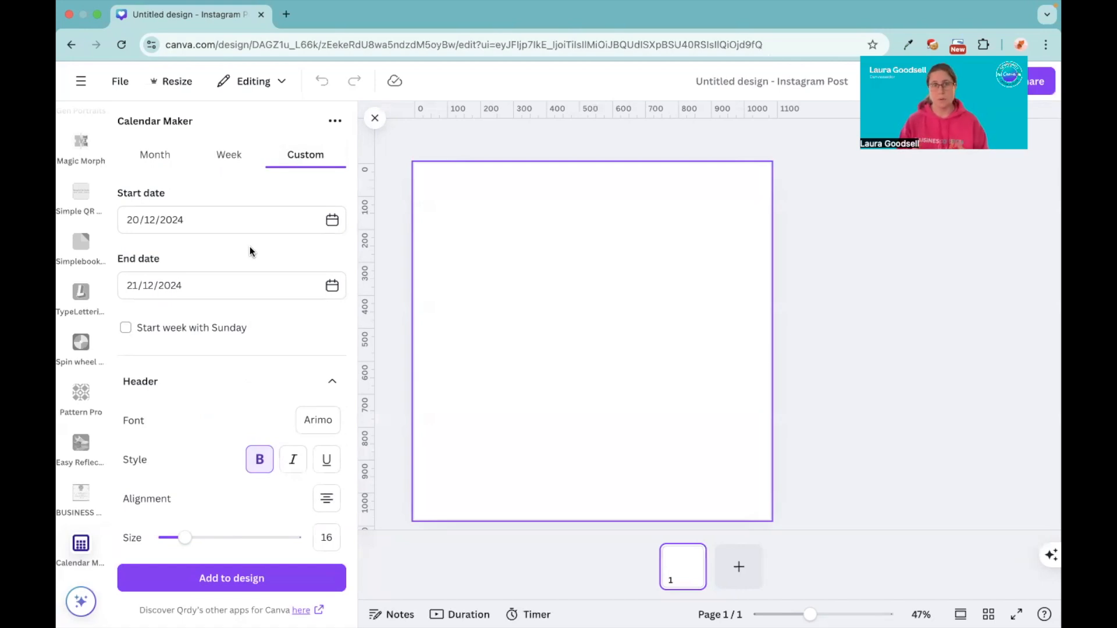
pyautogui.click(155, 155)
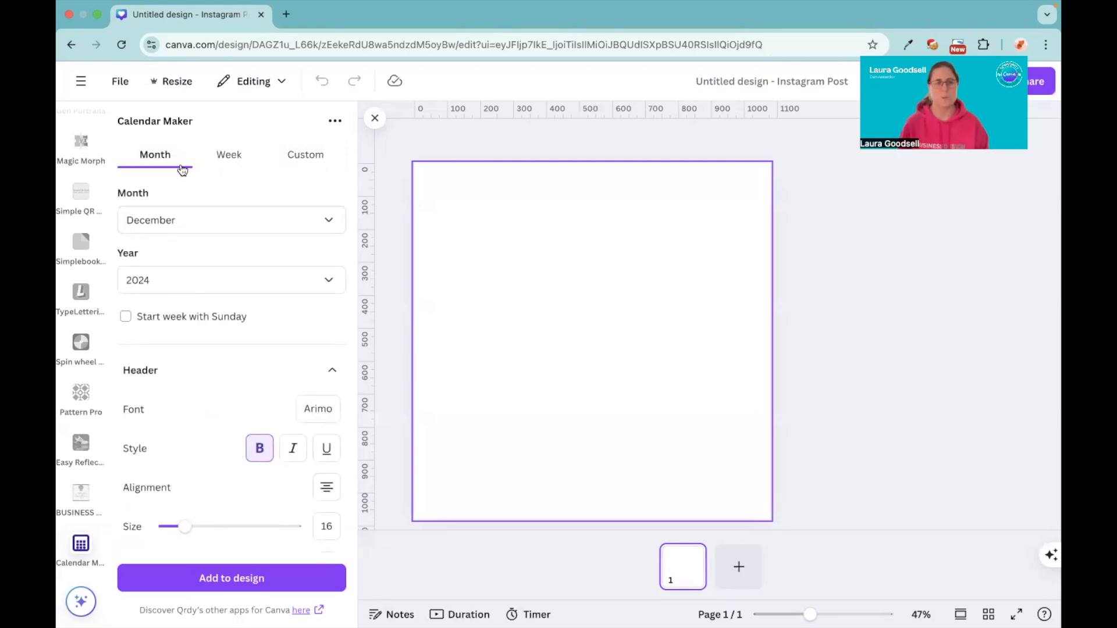
# Step: Set the calendar's month to January and its year to 2025
pyautogui.click(214, 217)
pyautogui.scroll(5, 215, 263)
pyautogui.click(193, 260)
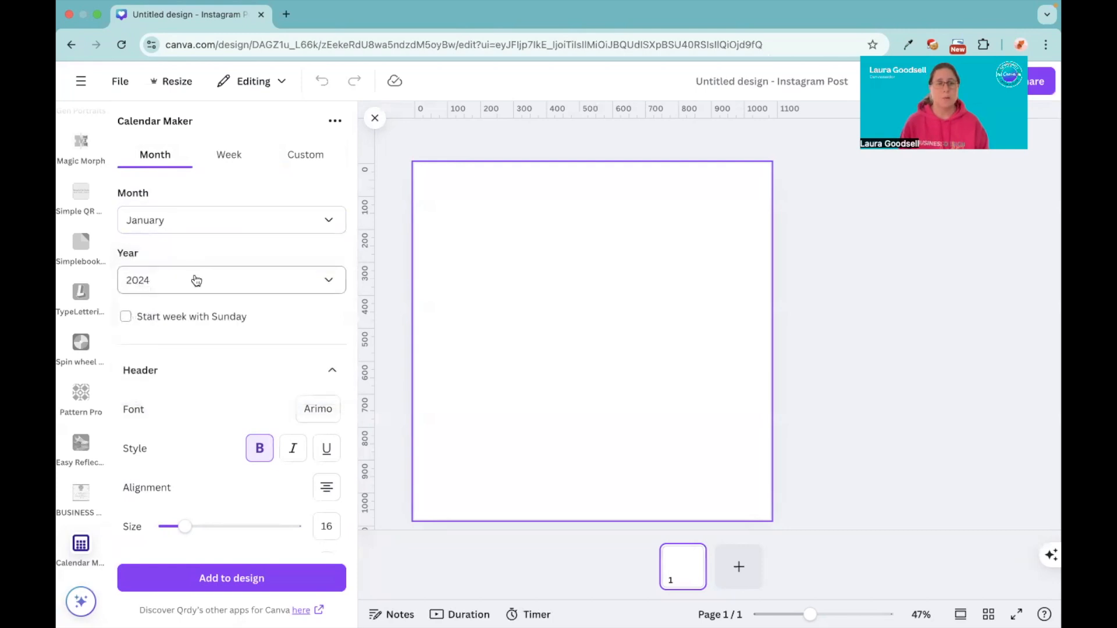
pyautogui.click(196, 280)
pyautogui.scroll(-3, 199, 401)
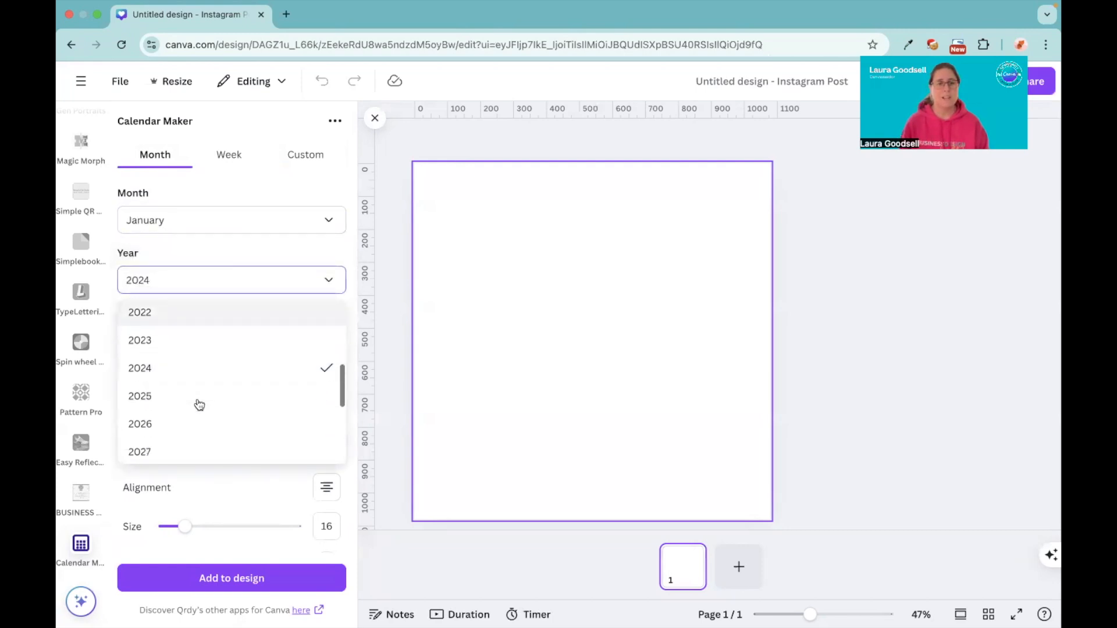
pyautogui.click(196, 378)
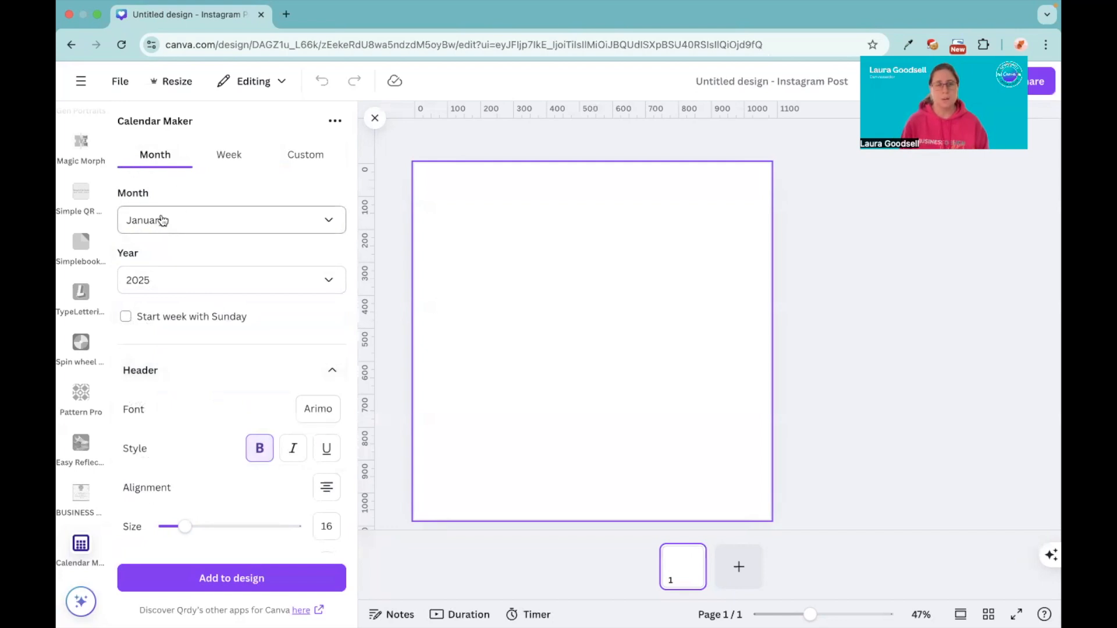
# Step: Examine the available years and the header, number and background formatting options of the calendar
pyautogui.click(209, 282)
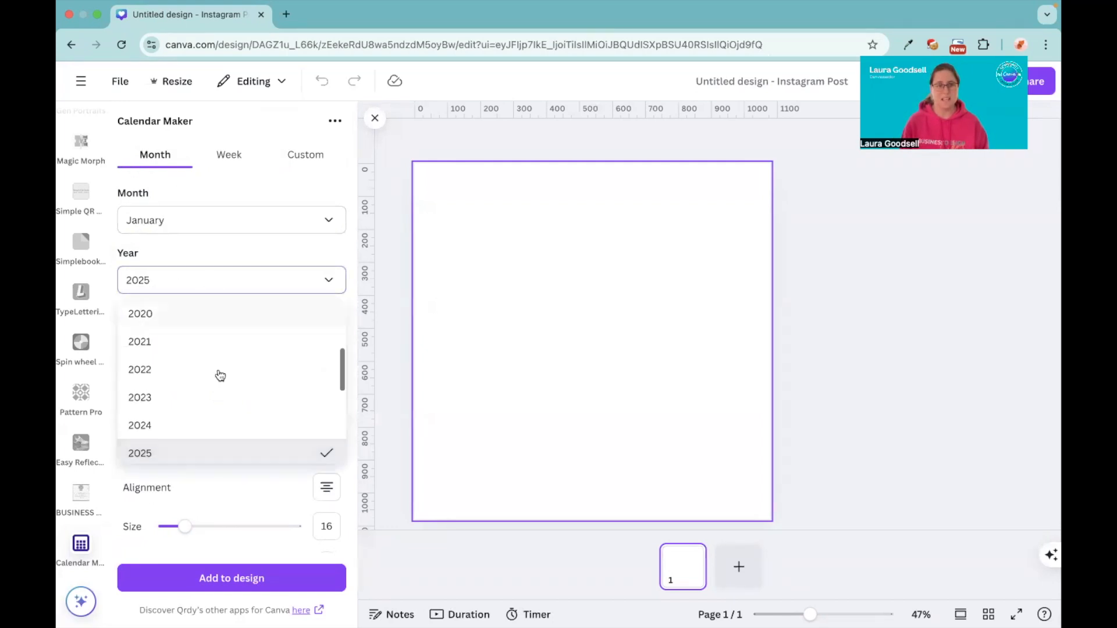
pyautogui.scroll(-5, 220, 376)
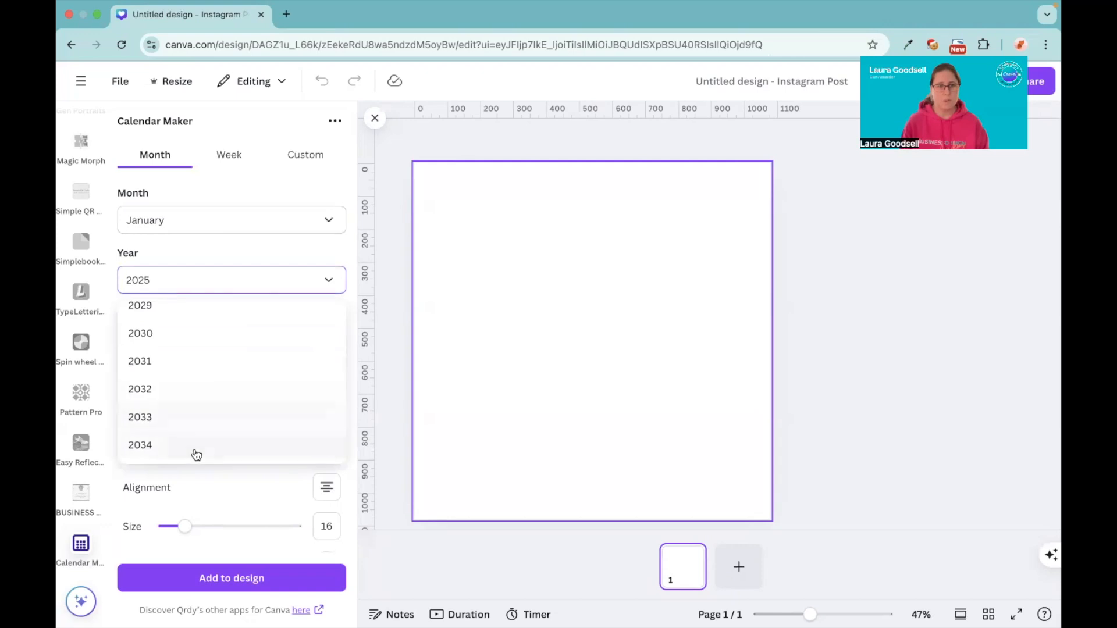
pyautogui.click(235, 239)
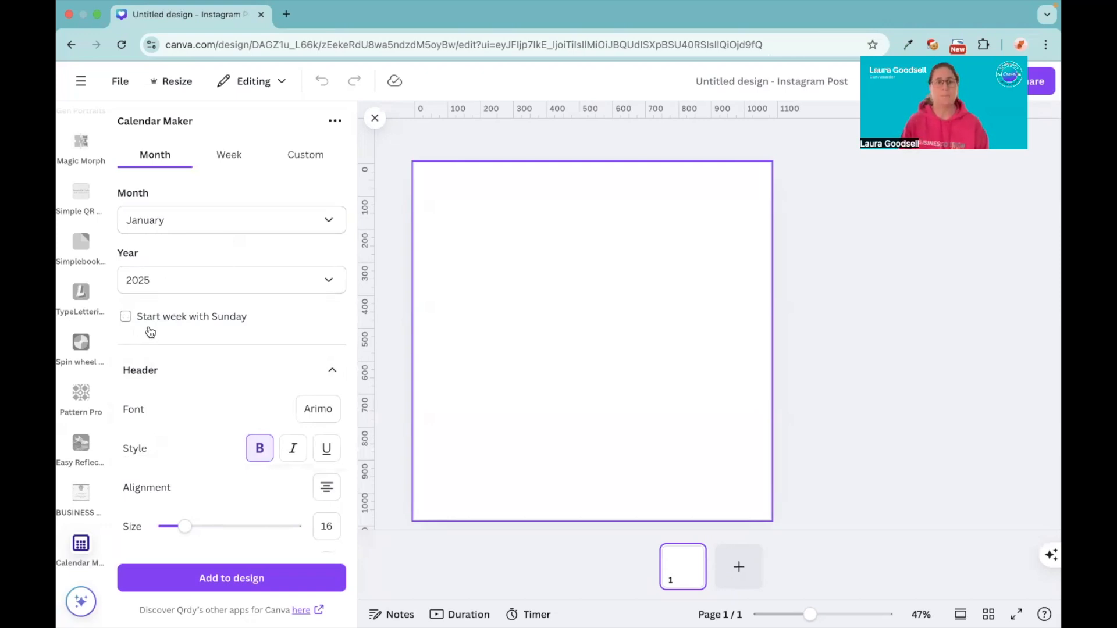
pyautogui.scroll(-5, 149, 331)
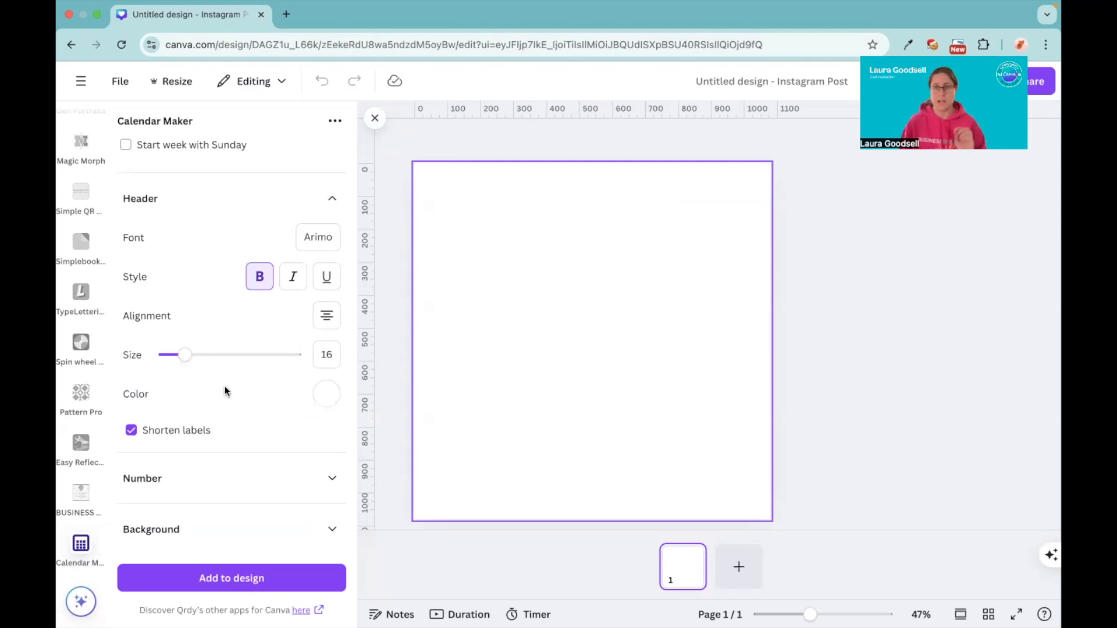
pyautogui.scroll(-1, 227, 391)
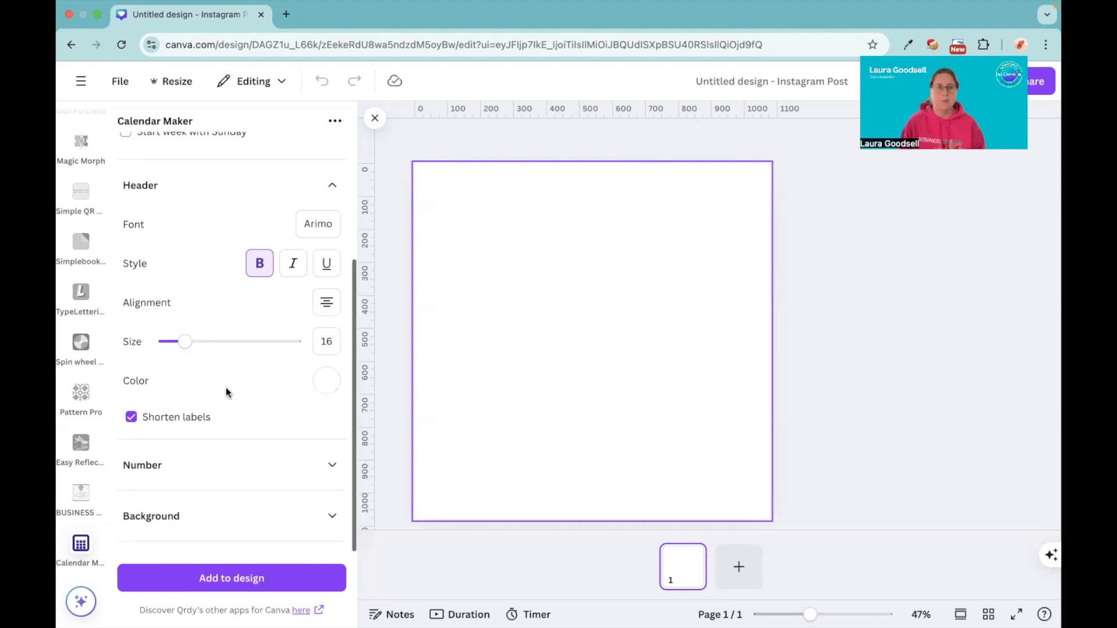
pyautogui.click(326, 471)
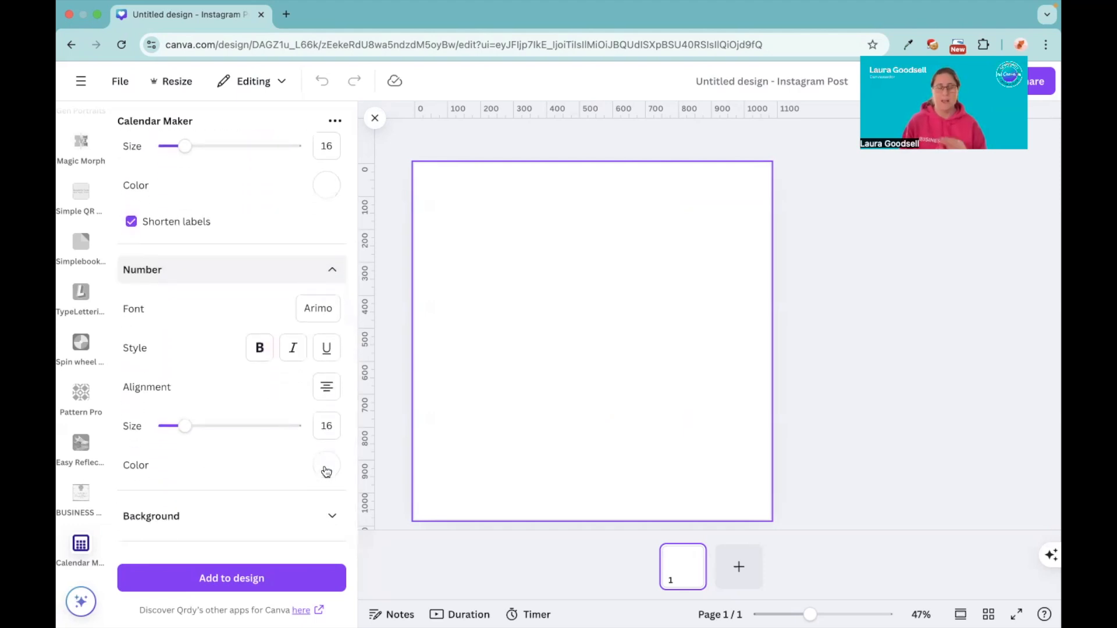
pyautogui.scroll(5, 327, 471)
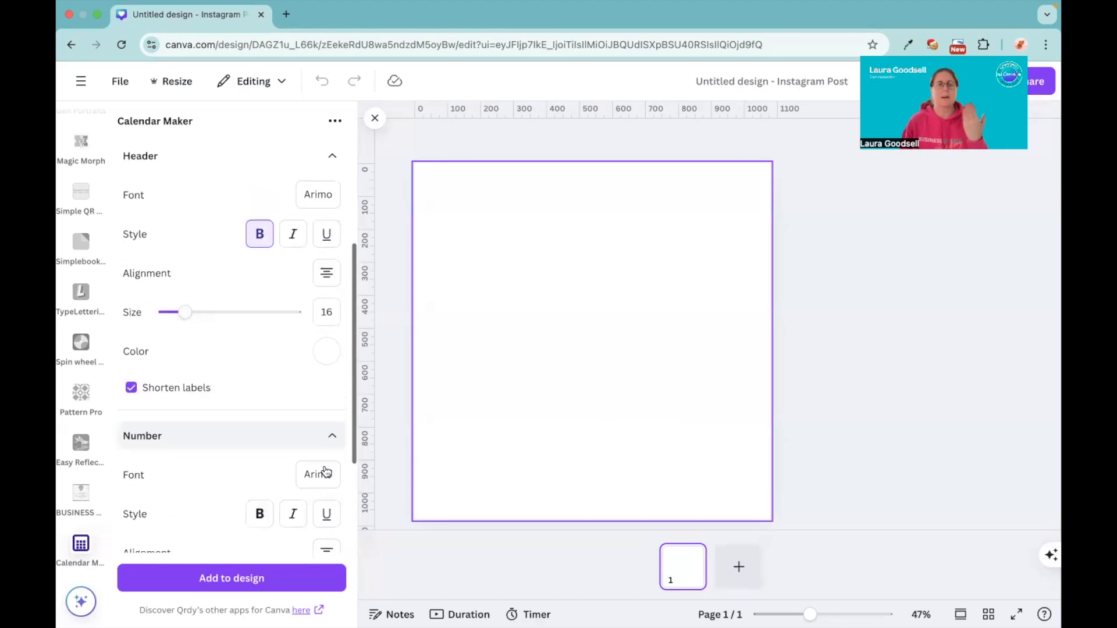
pyautogui.scroll(-4, 326, 471)
pyautogui.hscroll(-3, 327, 471)
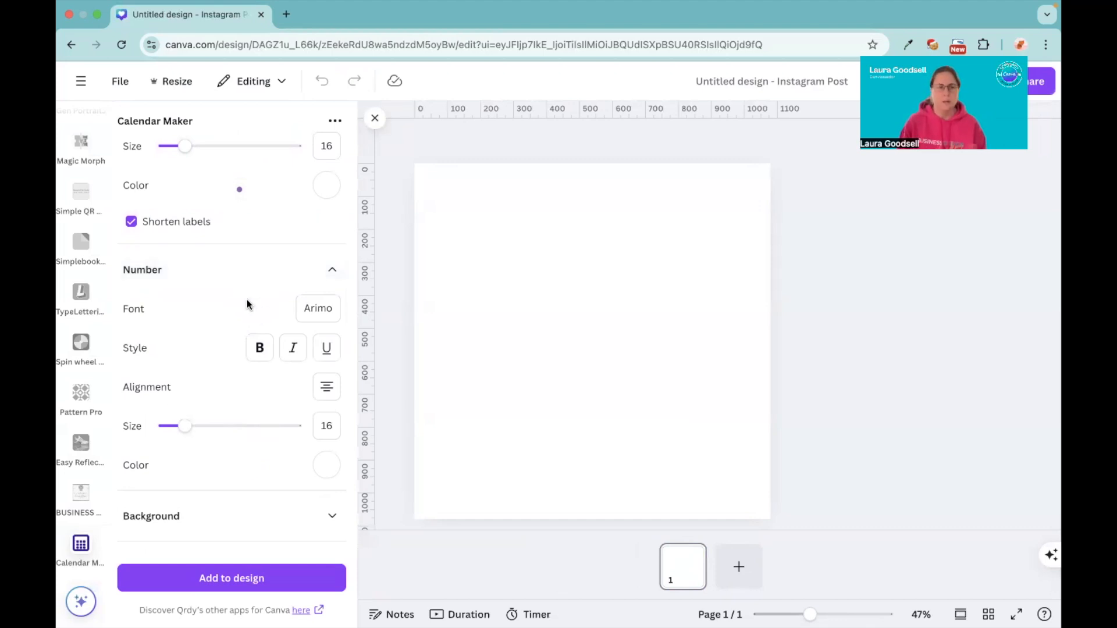
pyautogui.click(258, 339)
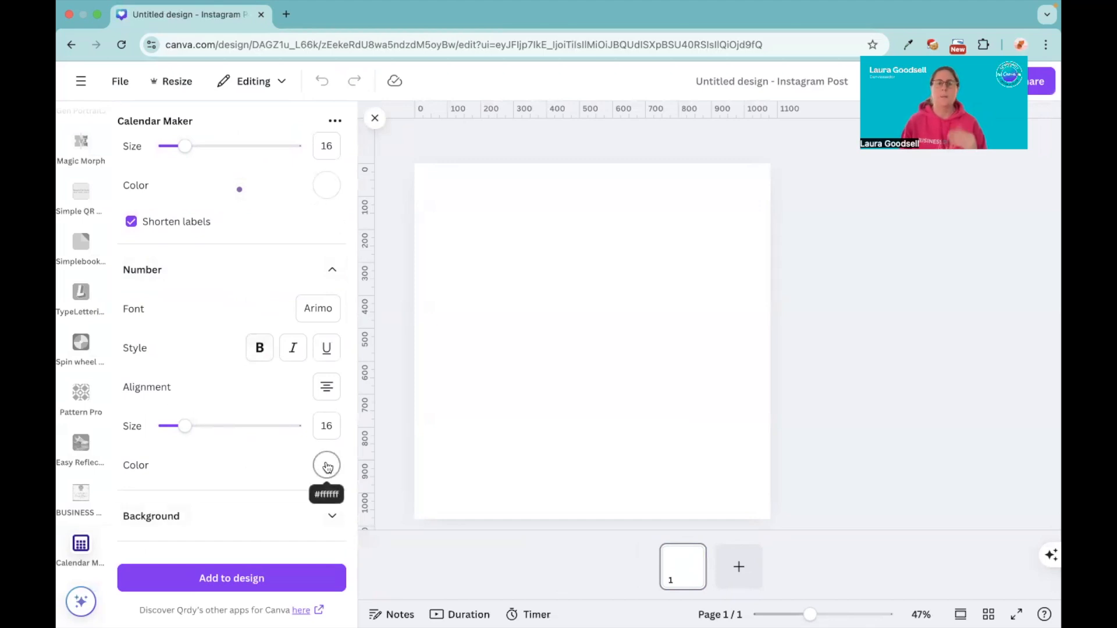
pyautogui.click(330, 516)
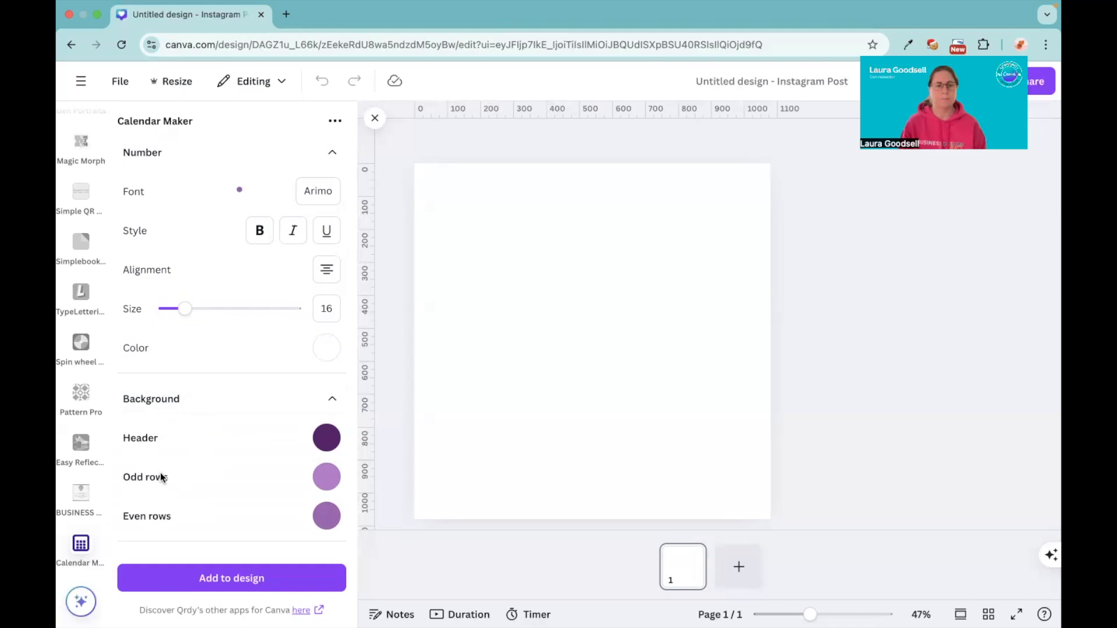
# Step: Add the calendar to the page and enlarge it to nearly the full page width
pyautogui.click(232, 578)
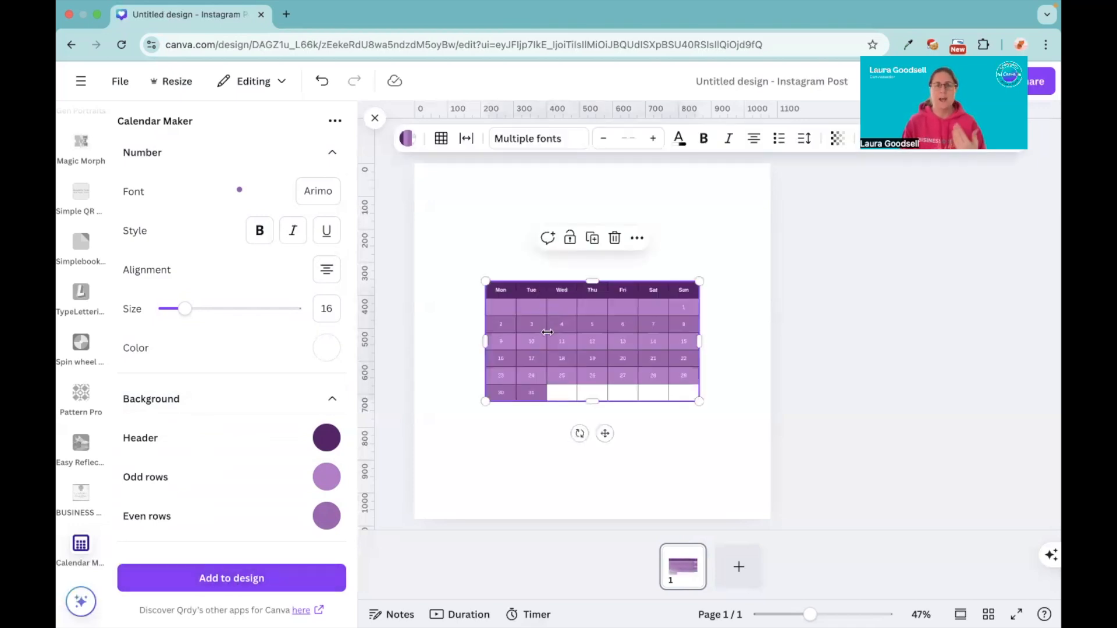
pyautogui.moveTo(484, 281); pyautogui.dragTo(422, 217)
pyautogui.moveTo(700, 402); pyautogui.dragTo(750, 464)
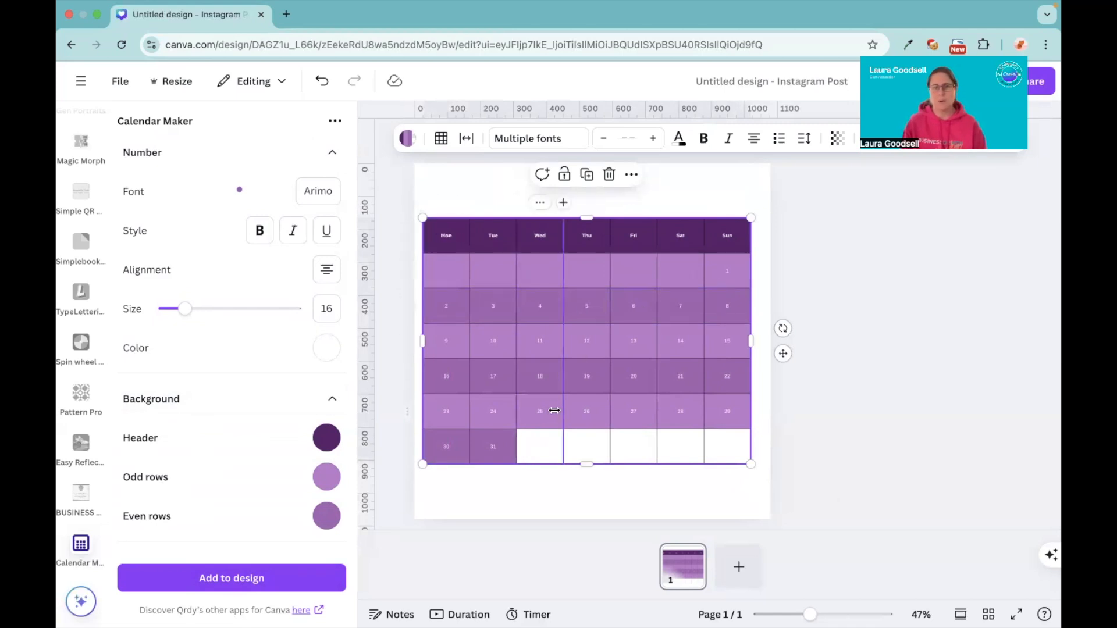
pyautogui.click(640, 497)
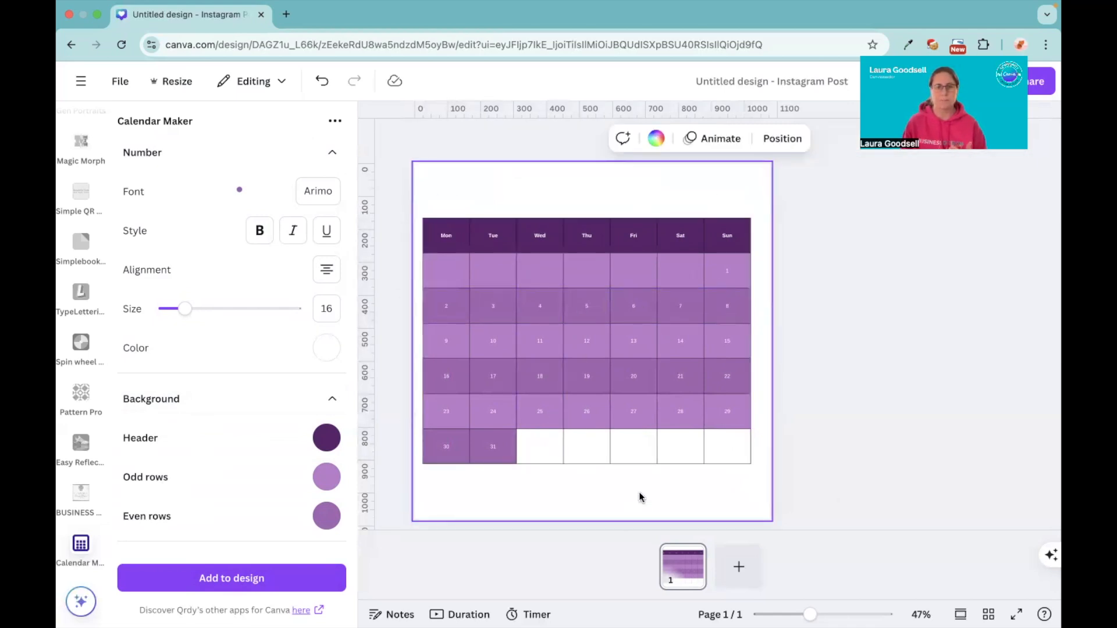
# Step: Add a second page and set the calendar's header text colour to dark grey from the BDA brand colours
pyautogui.click(738, 566)
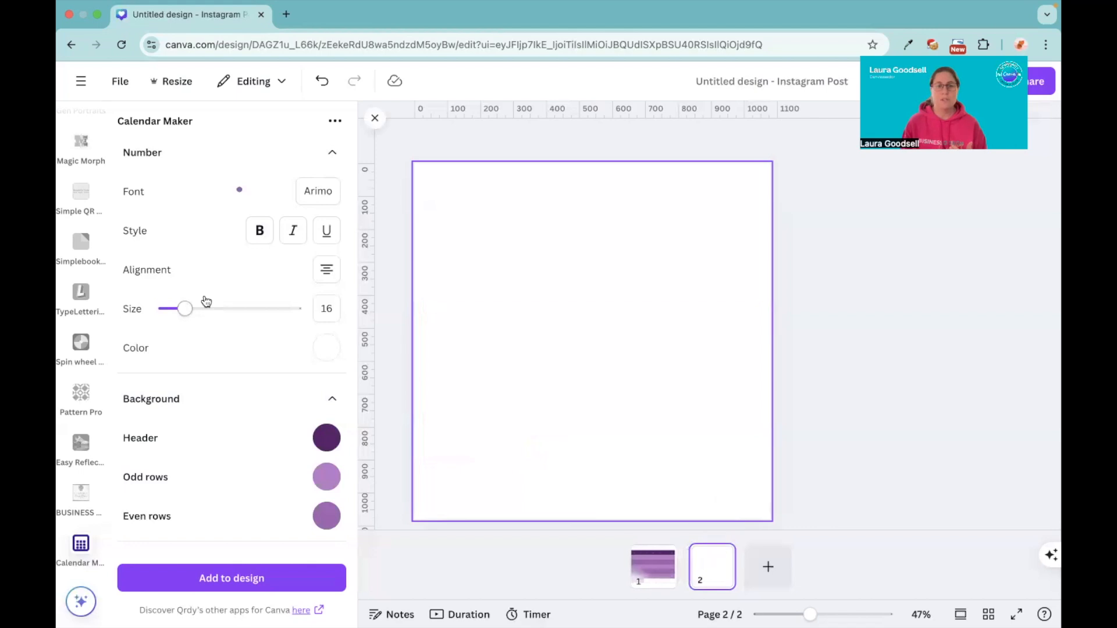
pyautogui.scroll(5, 206, 301)
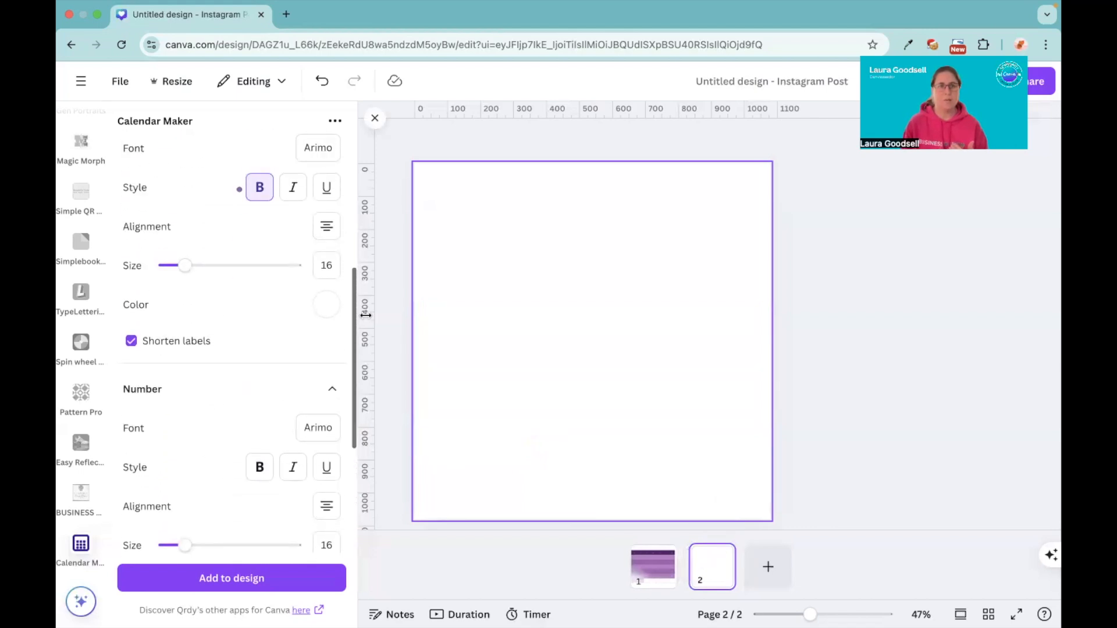
pyautogui.click(324, 305)
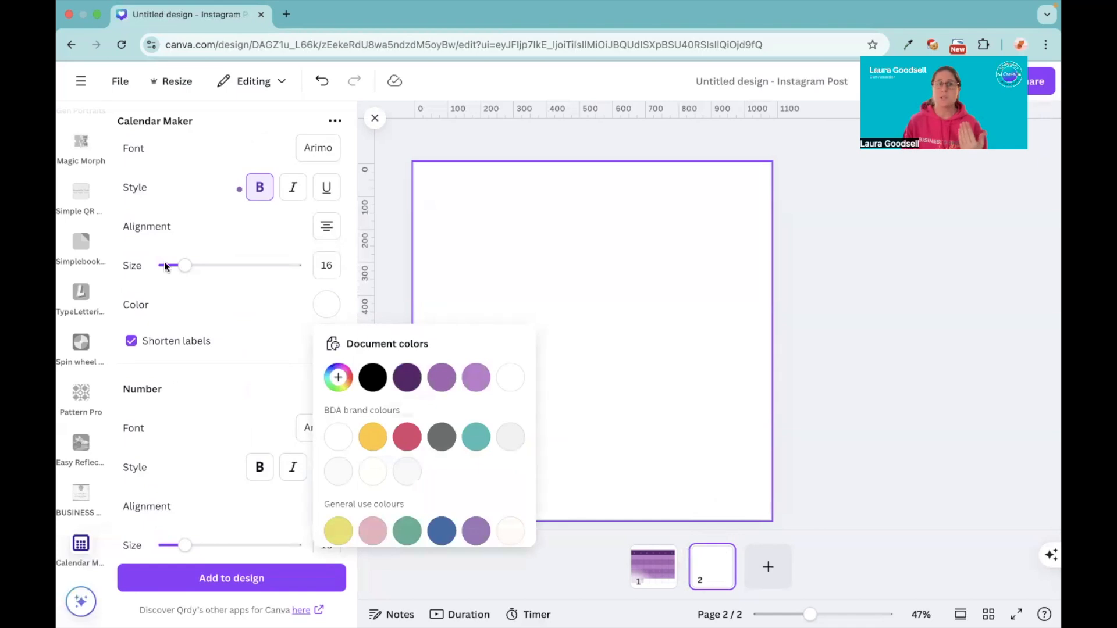
pyautogui.click(441, 437)
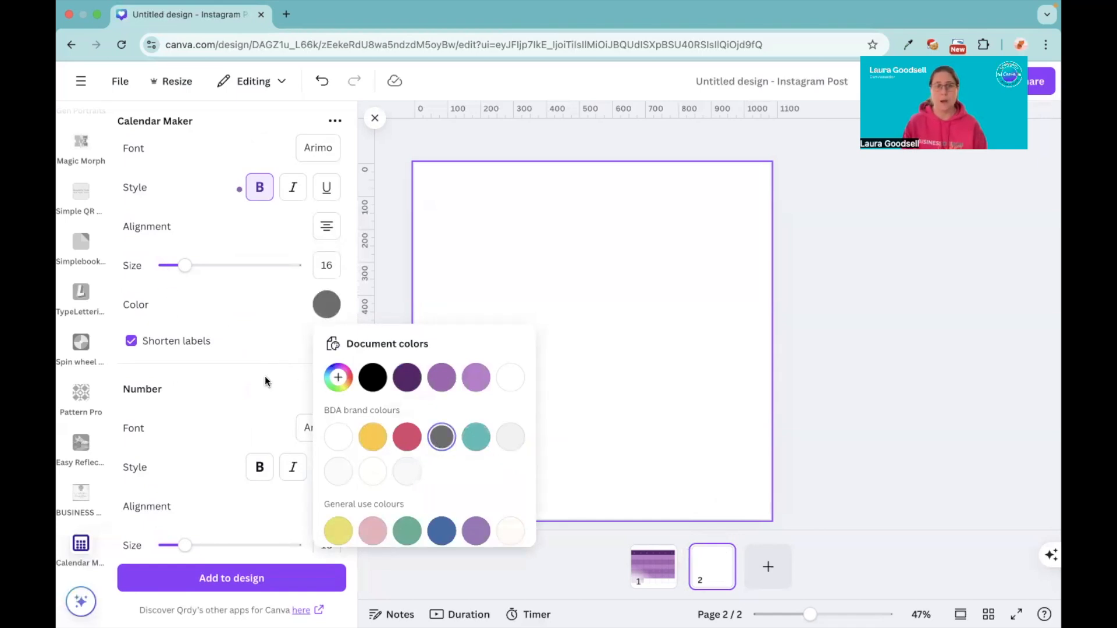
pyautogui.click(224, 305)
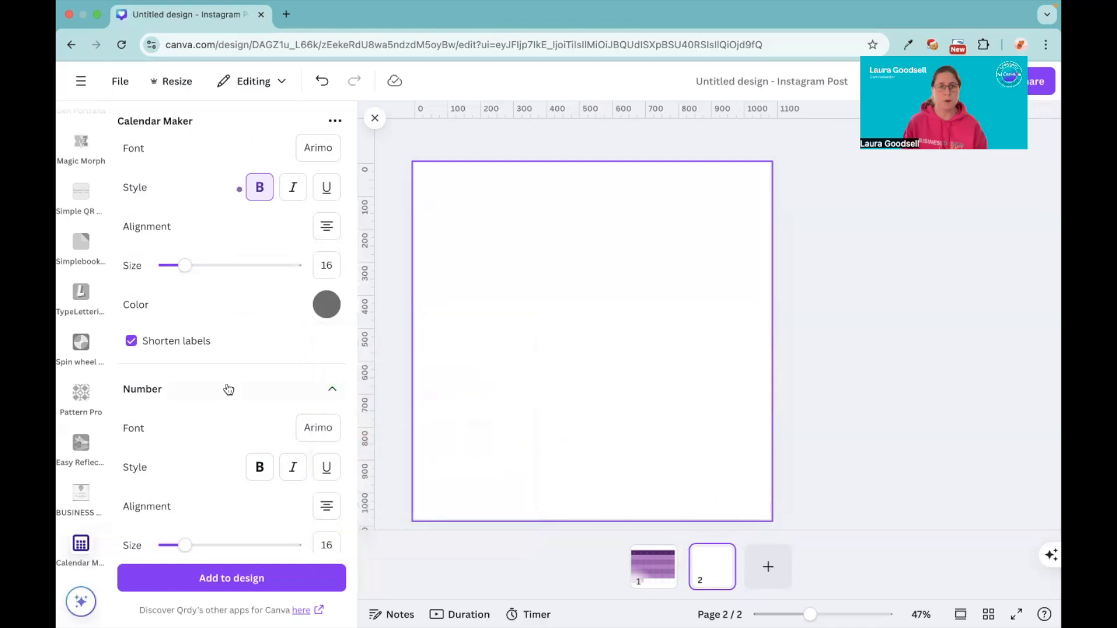
# Step: Set the calendar's number colour to dark grey from the BDA brand colours
pyautogui.scroll(-5, 227, 396)
pyautogui.scroll(2, 225, 400)
pyautogui.scroll(-4, 226, 401)
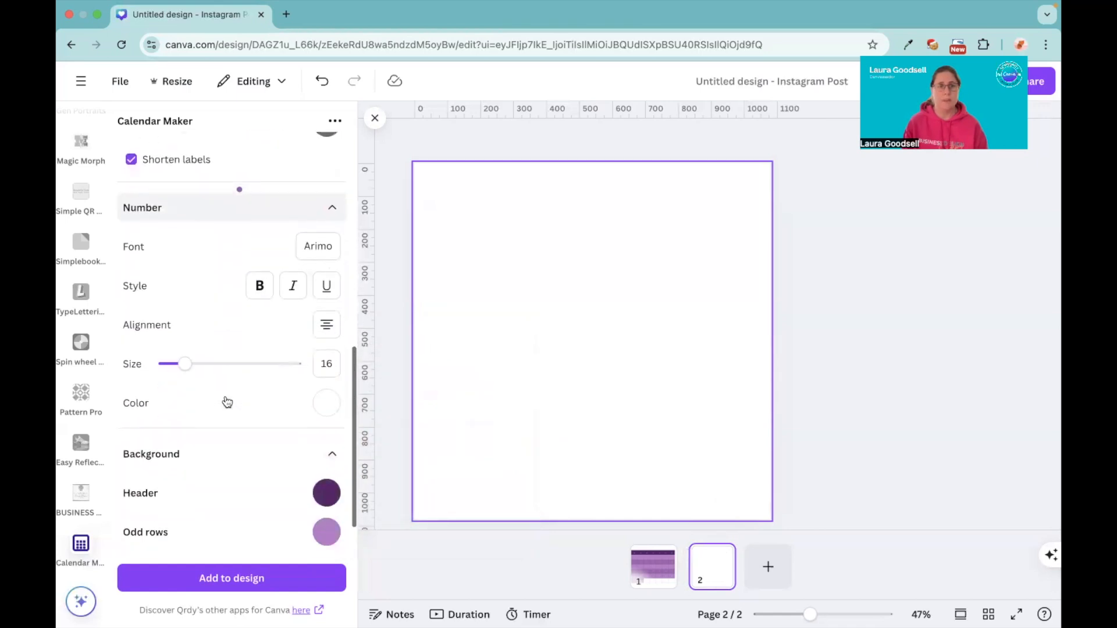
pyautogui.click(327, 402)
pyautogui.click(441, 271)
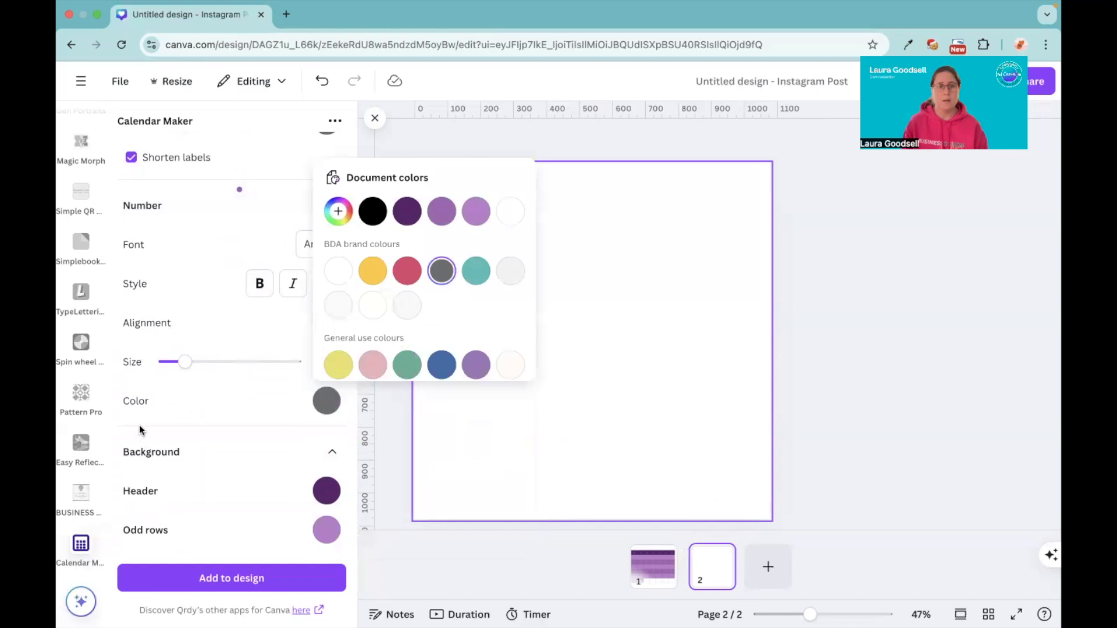
pyautogui.click(211, 392)
pyautogui.scroll(-1, 211, 392)
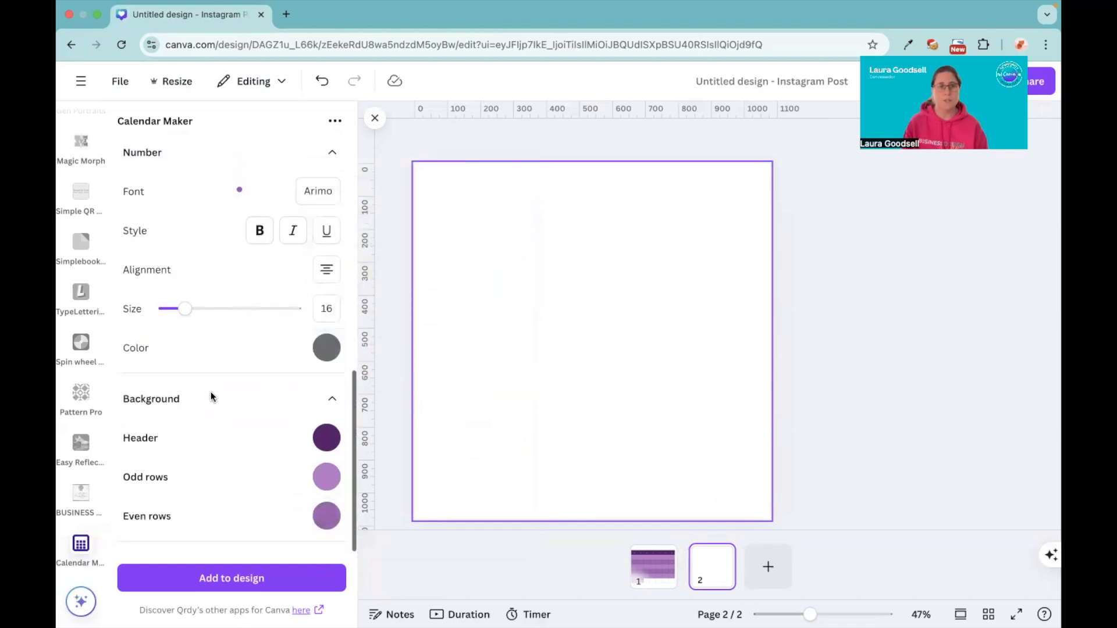
# Step: Set the calendar's header background to yellow from the BDA brand colours
pyautogui.click(324, 444)
pyautogui.click(381, 306)
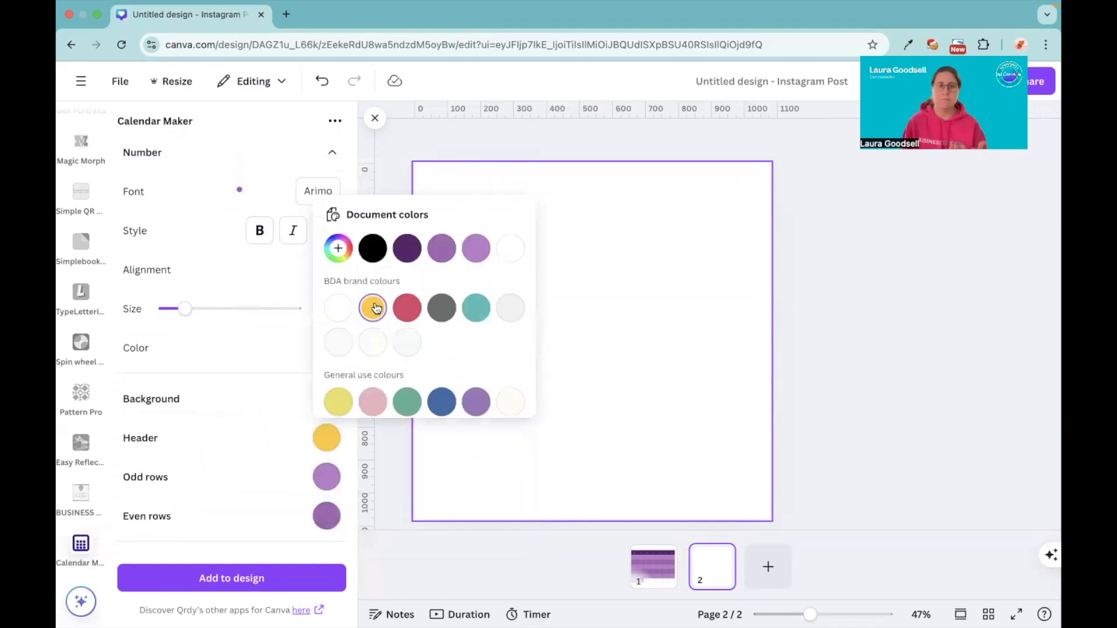
pyautogui.click(236, 353)
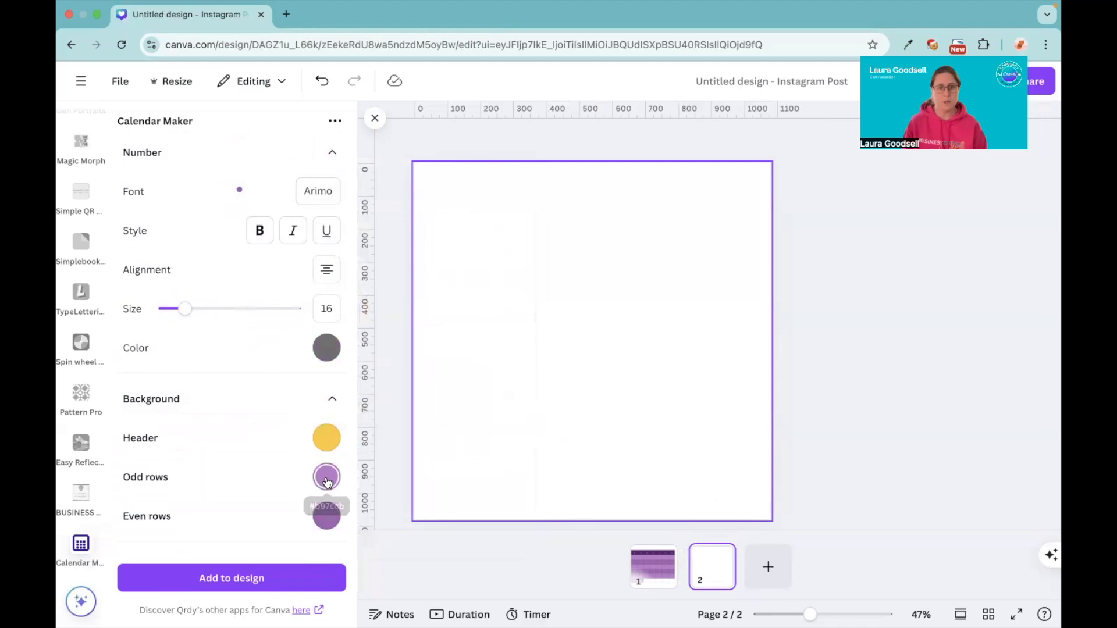
# Step: Set both the odd-row and even-row backgrounds of the calendar to white from the BDA brand colours
pyautogui.click(326, 476)
pyautogui.click(338, 348)
pyautogui.click(327, 517)
pyautogui.click(327, 522)
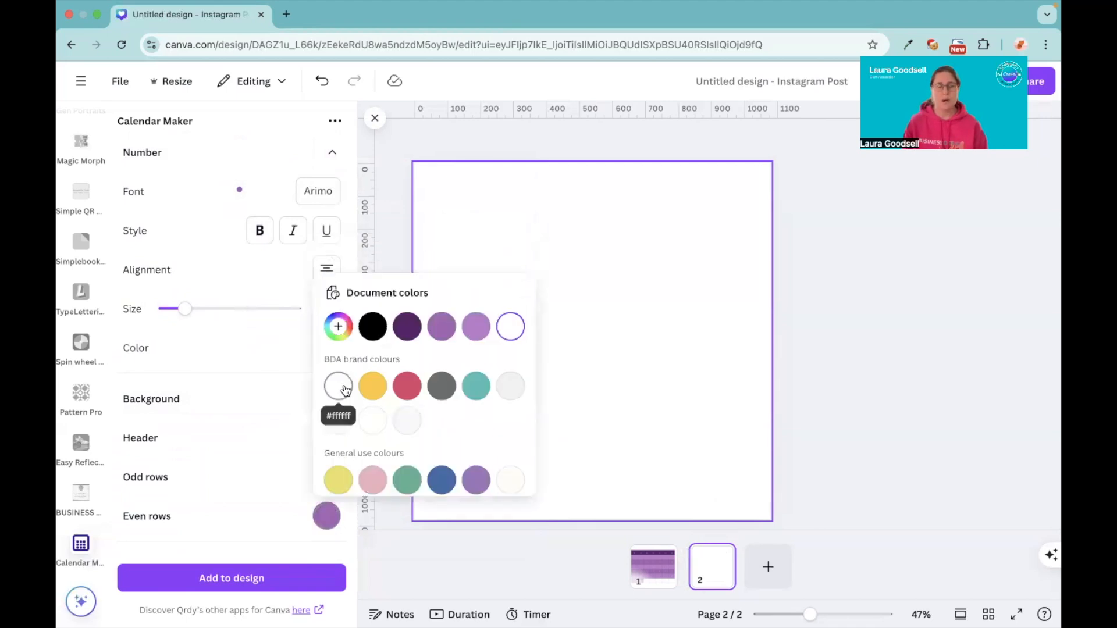
pyautogui.click(338, 383)
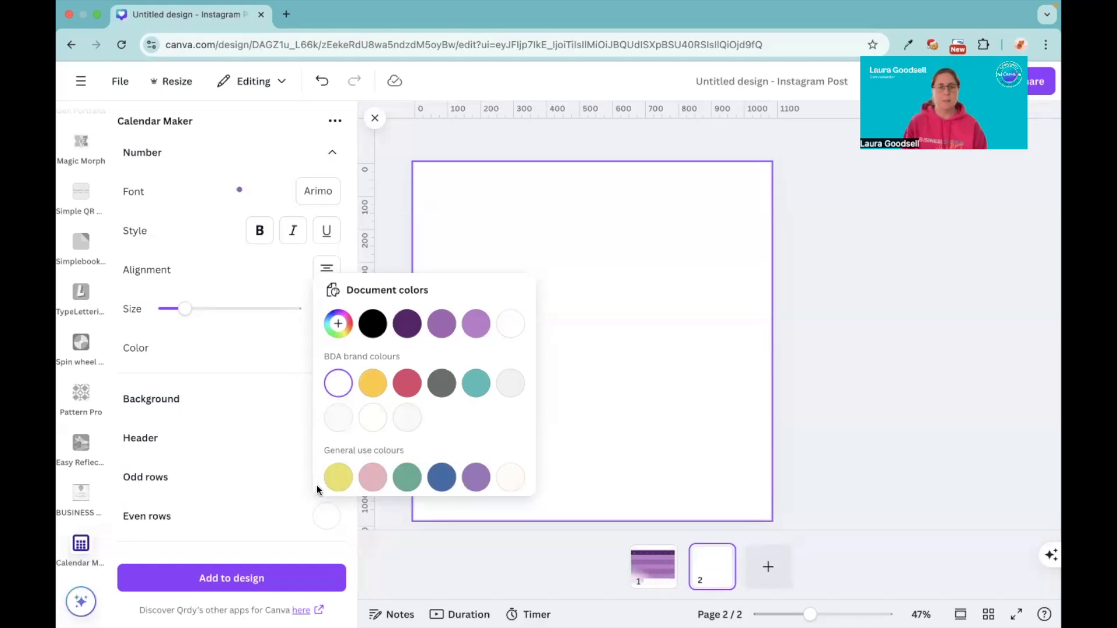
pyautogui.click(240, 435)
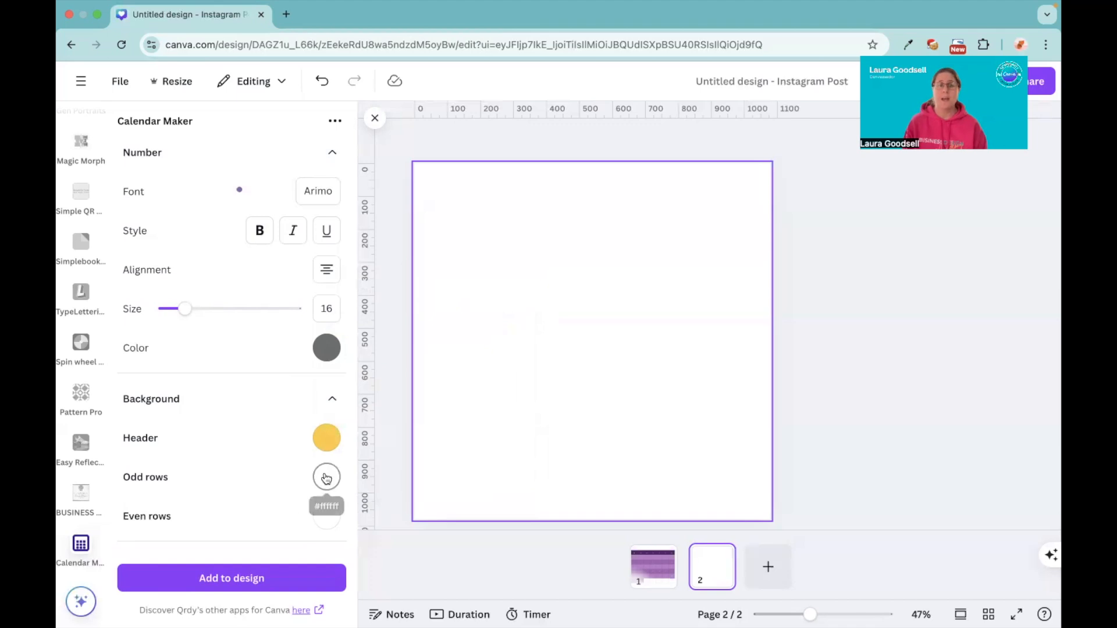
# Step: Add the December 2024 calendar to the second page and enlarge it to nearly the full page width
pyautogui.scroll(5, 229, 437)
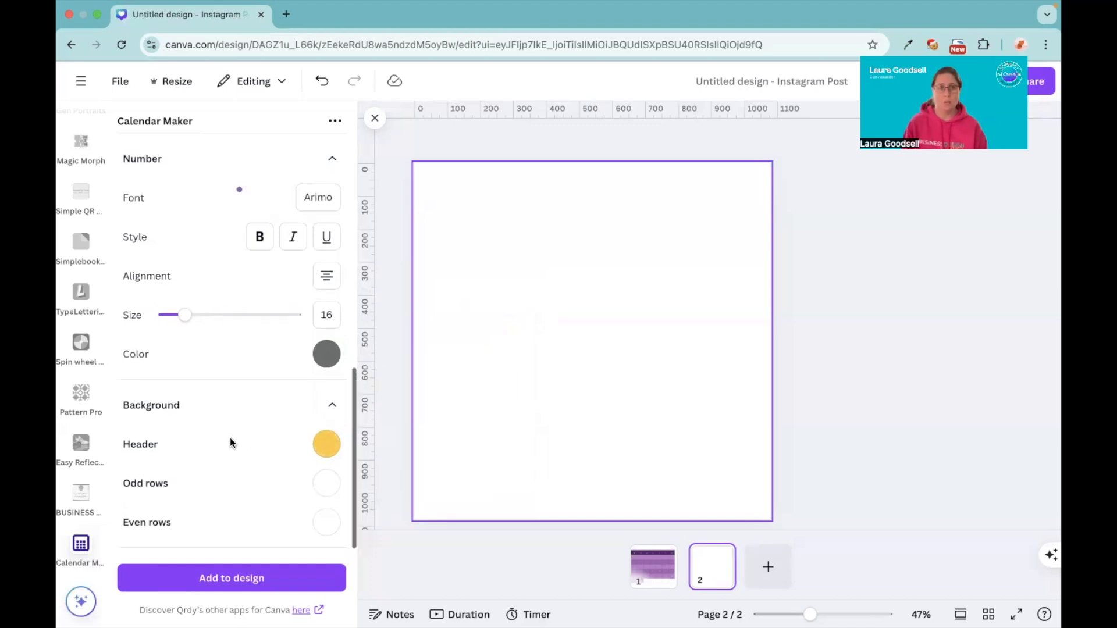
pyautogui.scroll(5, 229, 437)
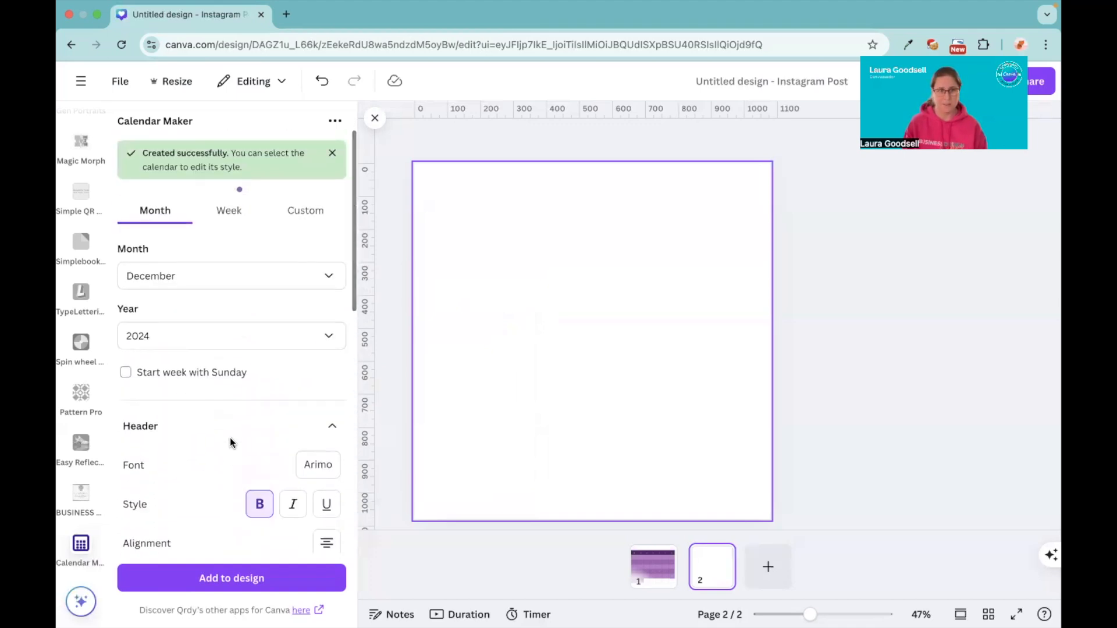
pyautogui.click(238, 578)
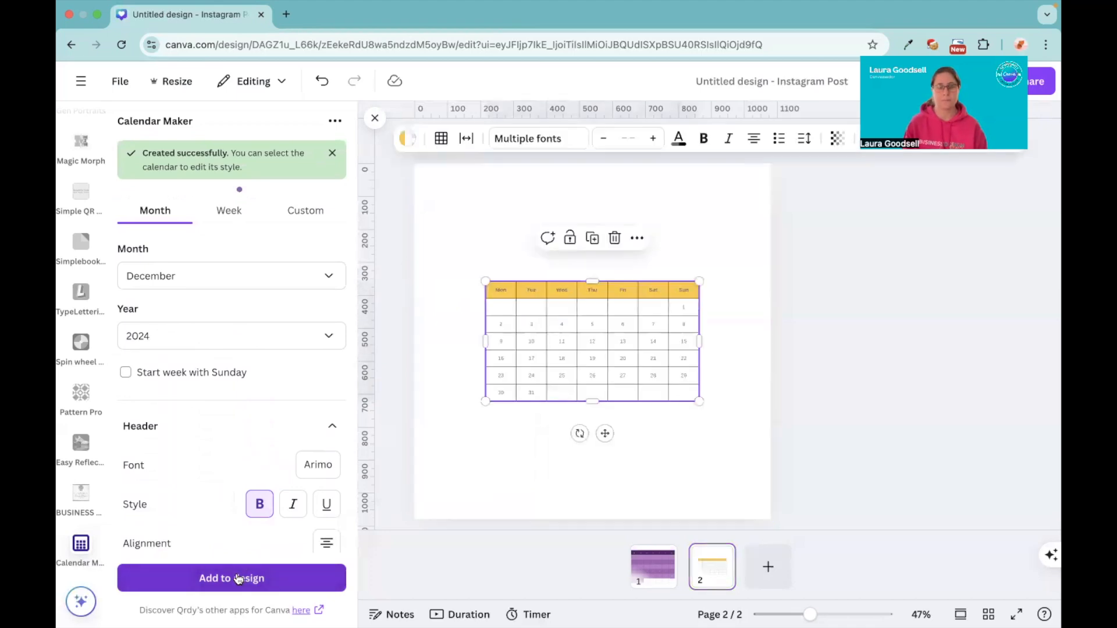
pyautogui.moveTo(476, 275); pyautogui.dragTo(424, 221)
pyautogui.moveTo(698, 402); pyautogui.dragTo(762, 462)
pyautogui.click(545, 495)
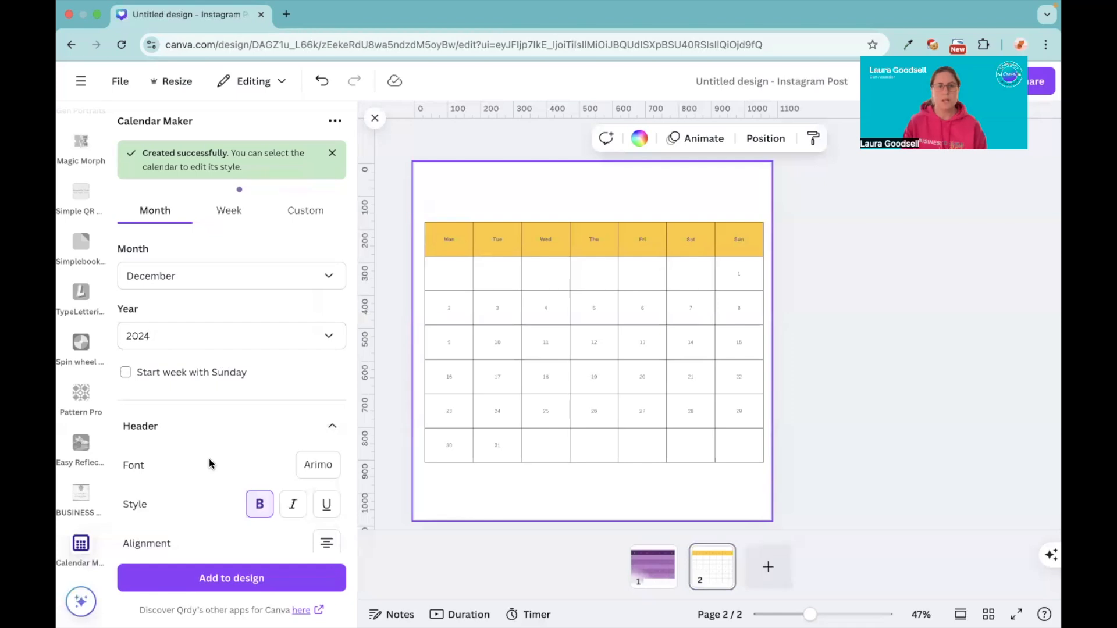
# Step: Set the header text size to 47 and the number size to 39, and add the restyled calendar to the page
pyautogui.scroll(-5, 210, 462)
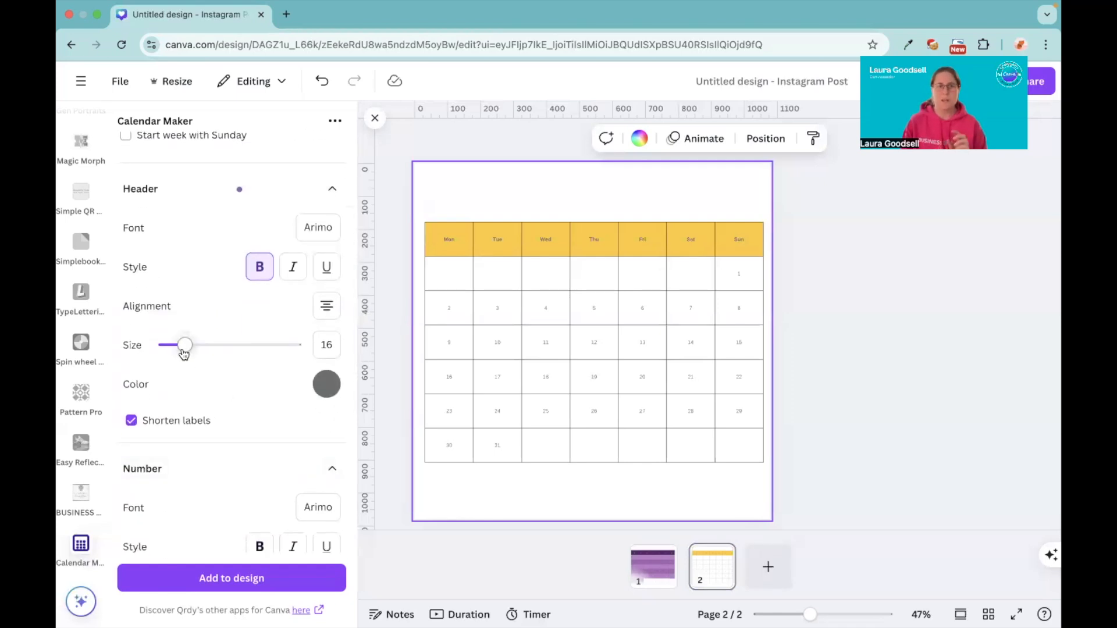
pyautogui.moveTo(187, 349); pyautogui.dragTo(227, 351)
pyautogui.scroll(-4, 224, 371)
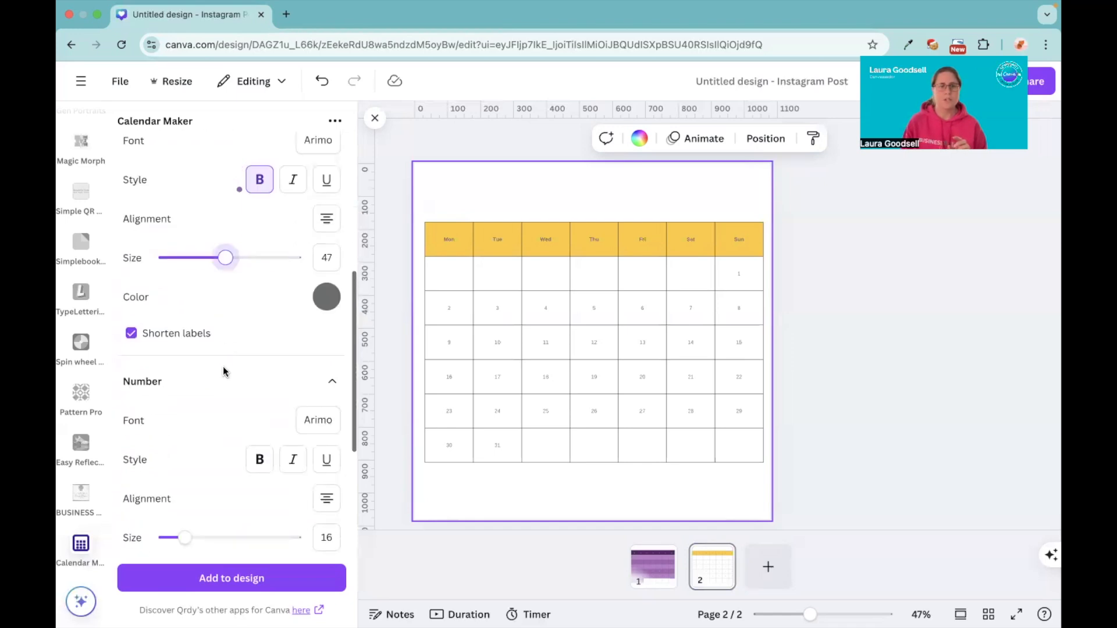
pyautogui.moveTo(186, 407); pyautogui.dragTo(214, 411)
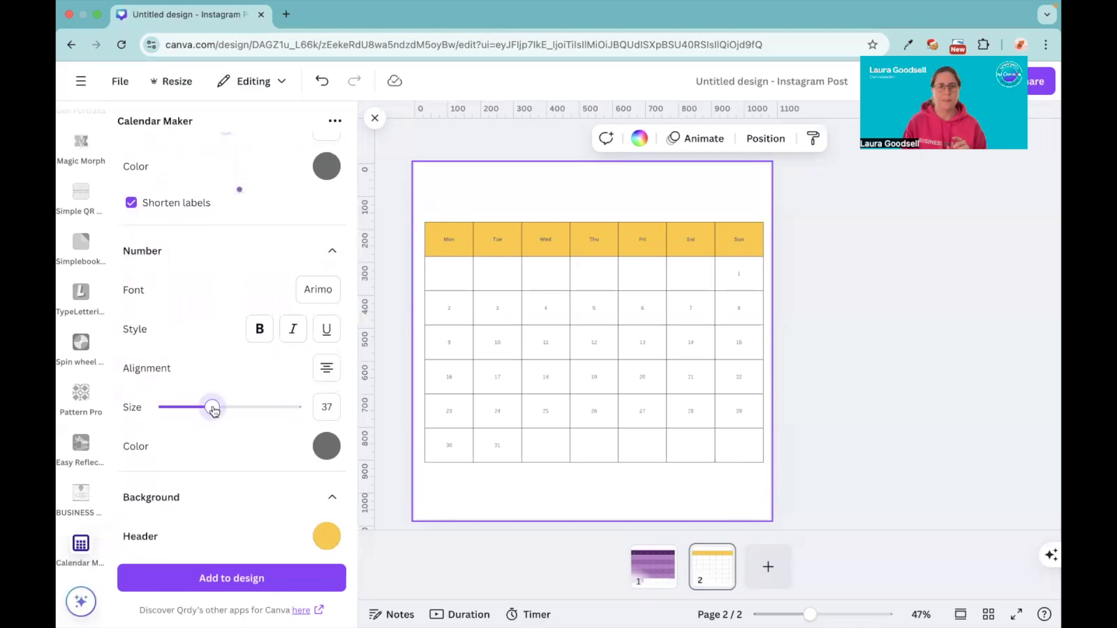
pyautogui.click(175, 578)
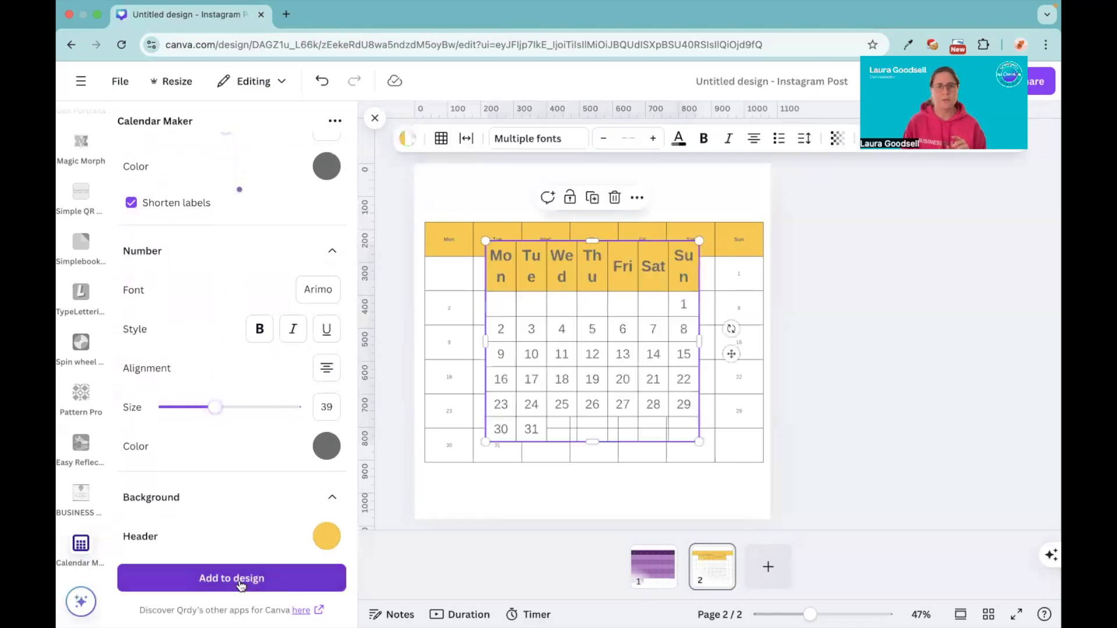
# Step: Delete the calendar table with the tiny text that lies behind the new one
pyautogui.click(444, 247)
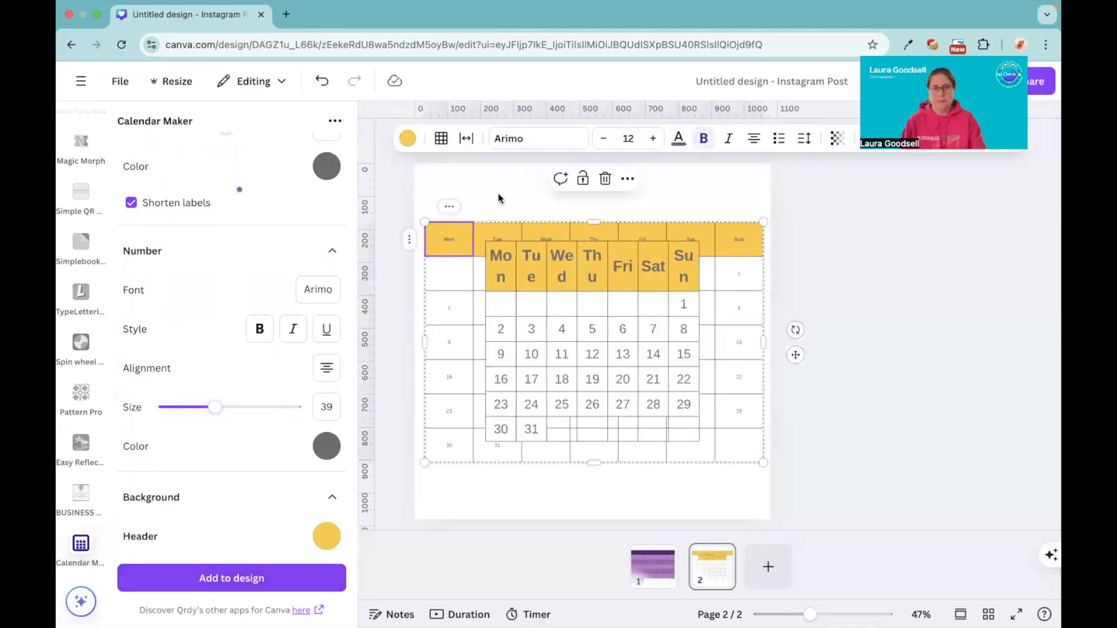
pyautogui.click(603, 179)
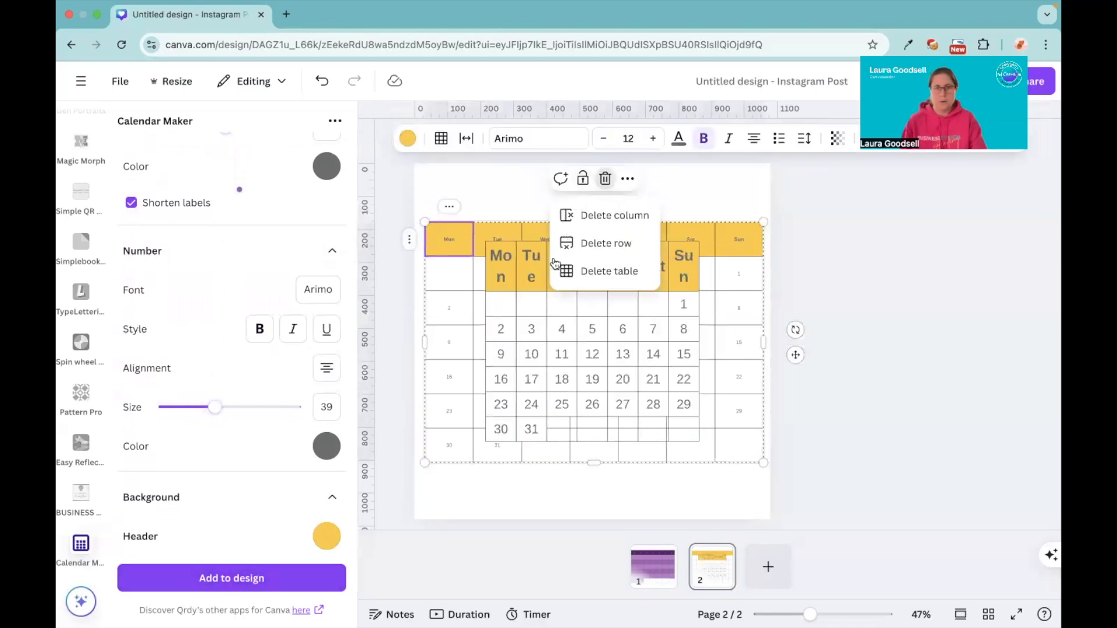
pyautogui.click(610, 270)
# Step: Scale the large-text calendar until each weekday label fits on one line, and centre it on the page with a margin all around
pyautogui.click(494, 247)
pyautogui.moveTo(486, 240); pyautogui.dragTo(430, 213)
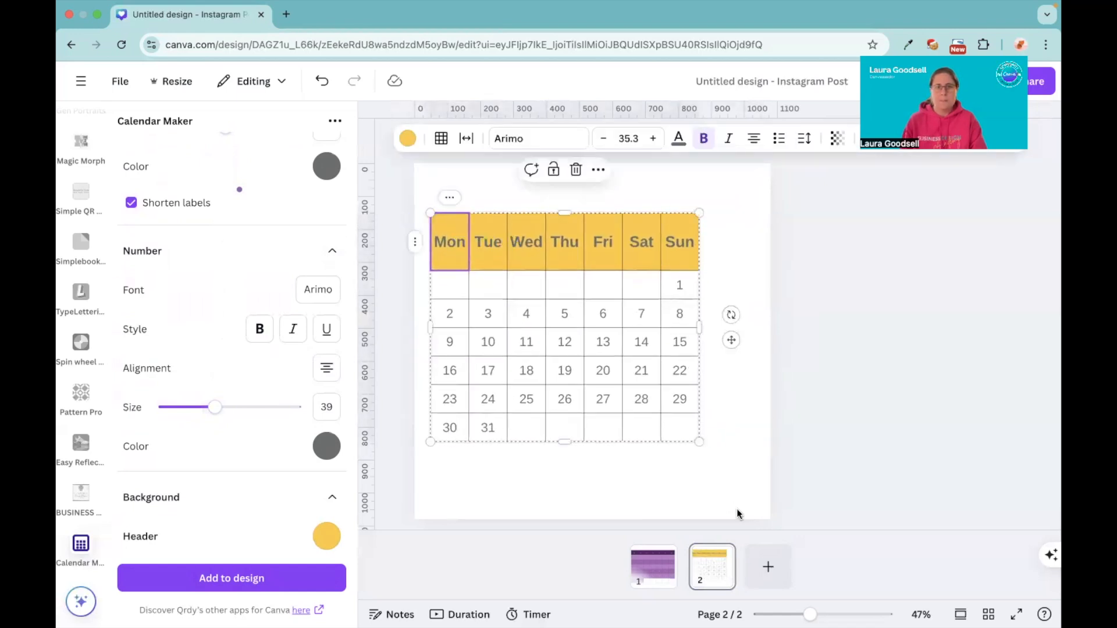
pyautogui.moveTo(701, 443); pyautogui.dragTo(762, 458)
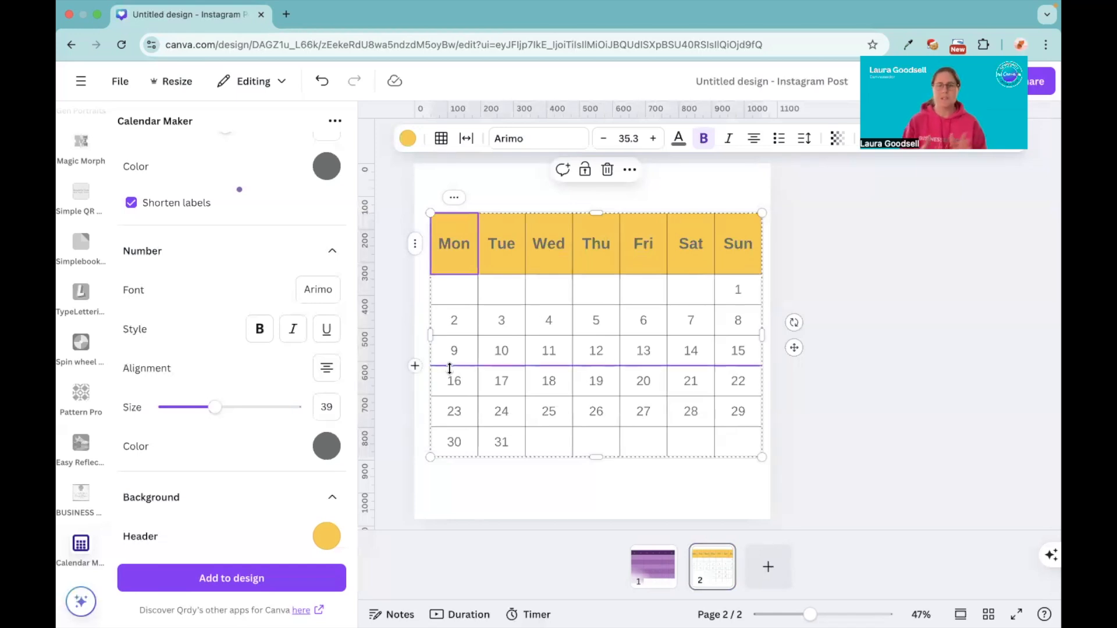
pyautogui.moveTo(431, 213); pyautogui.dragTo(476, 269)
pyautogui.click(419, 309)
pyautogui.moveTo(600, 379); pyautogui.dragTo(576, 359)
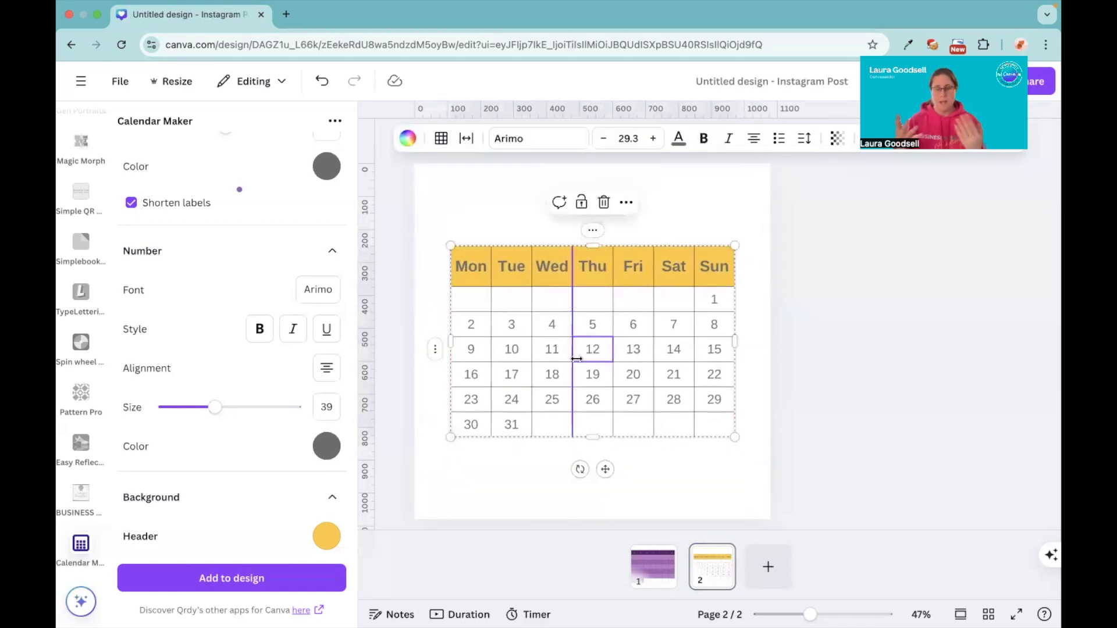
# Step: Compare the first two calendar pages and add two blank pages after the yellow calendar
pyautogui.click(651, 570)
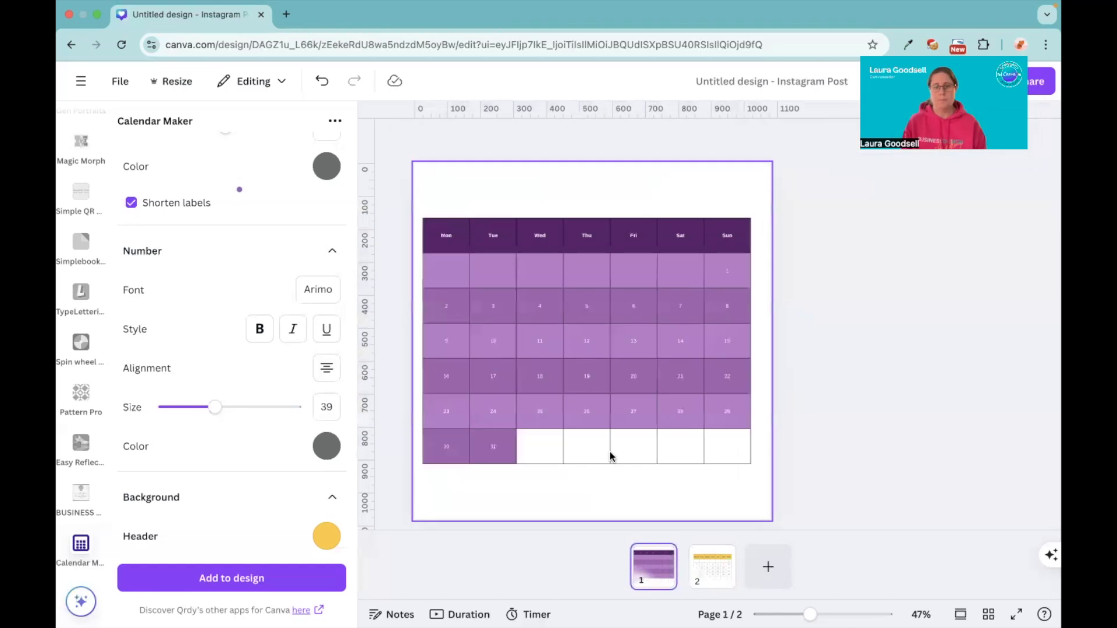
pyautogui.click(715, 571)
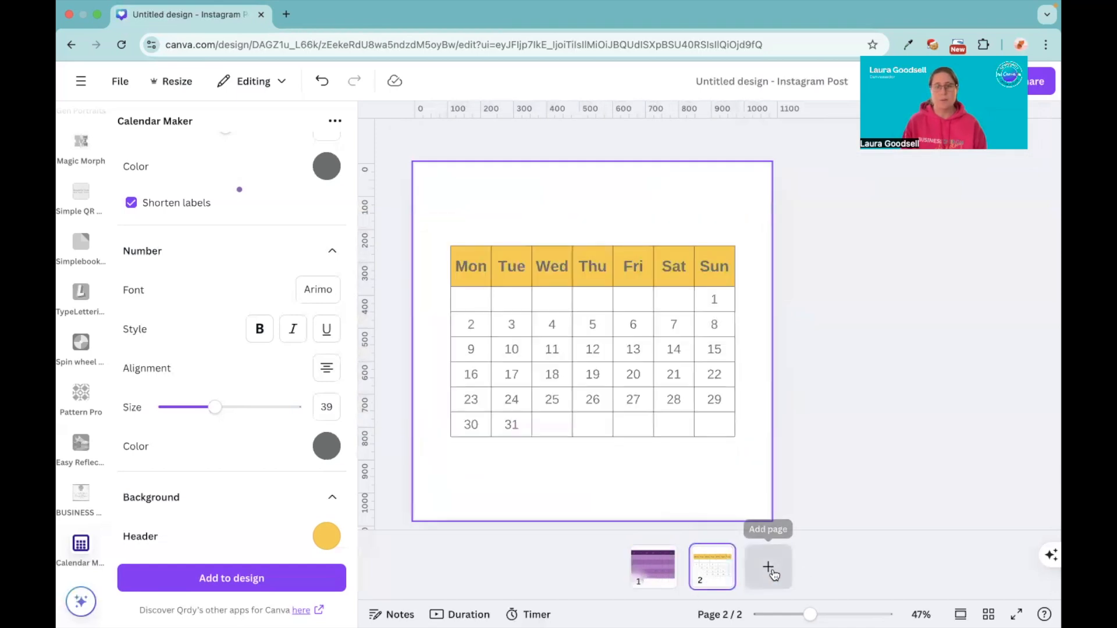
pyautogui.click(771, 568)
pyautogui.click(807, 572)
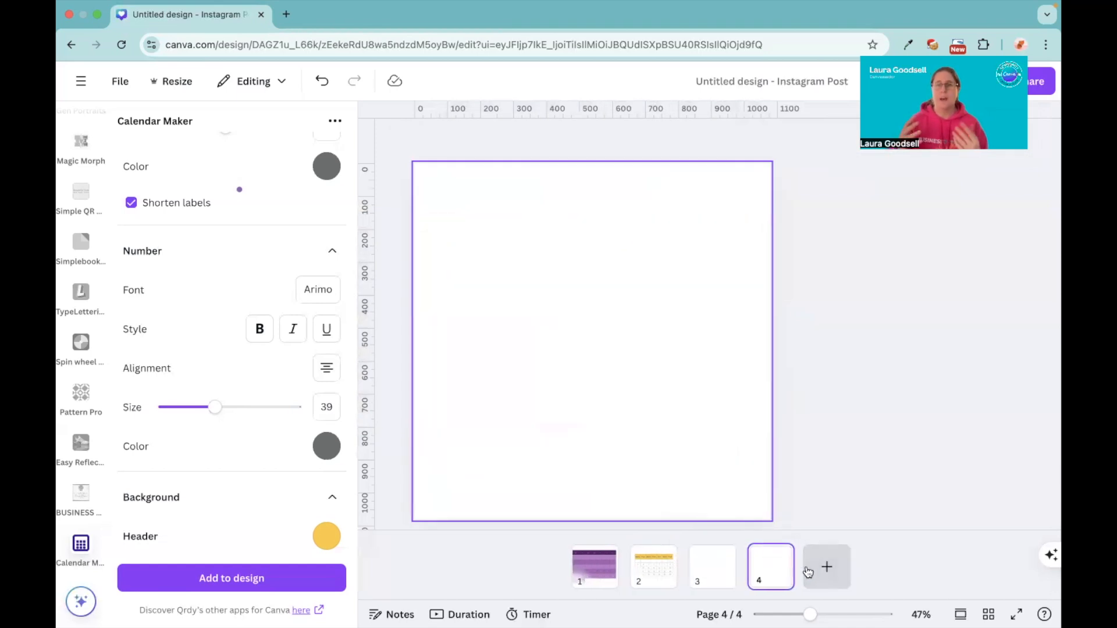
# Step: Search the design templates for "background" and apply the Brown Bold Background Instagram Post template to page 3
pyautogui.click(653, 564)
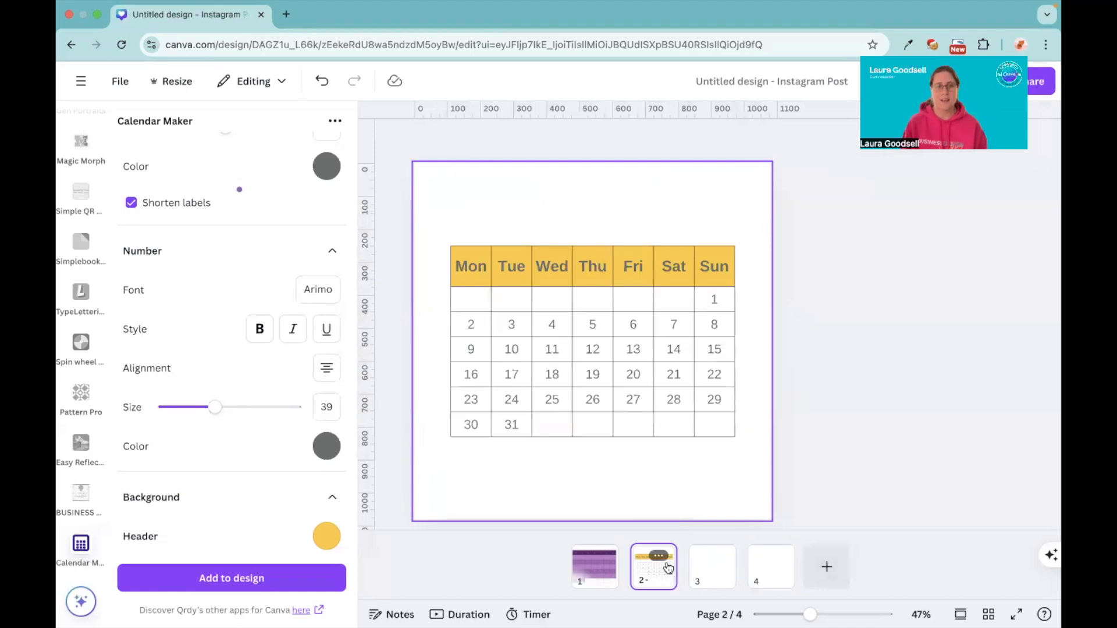
pyautogui.scroll(10, 75, 210)
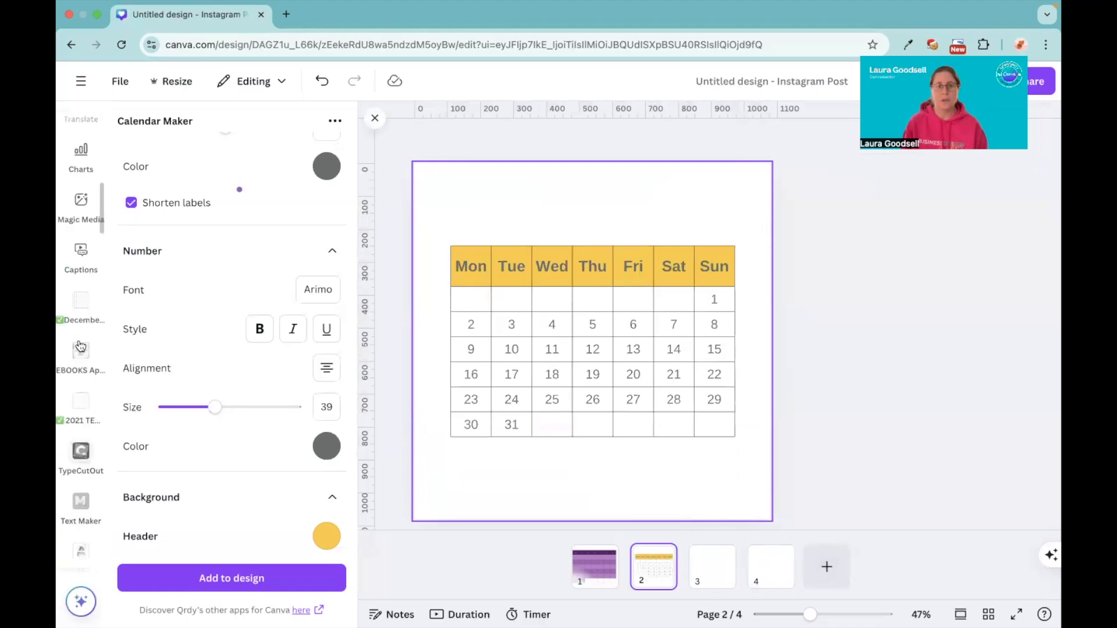
pyautogui.click(712, 566)
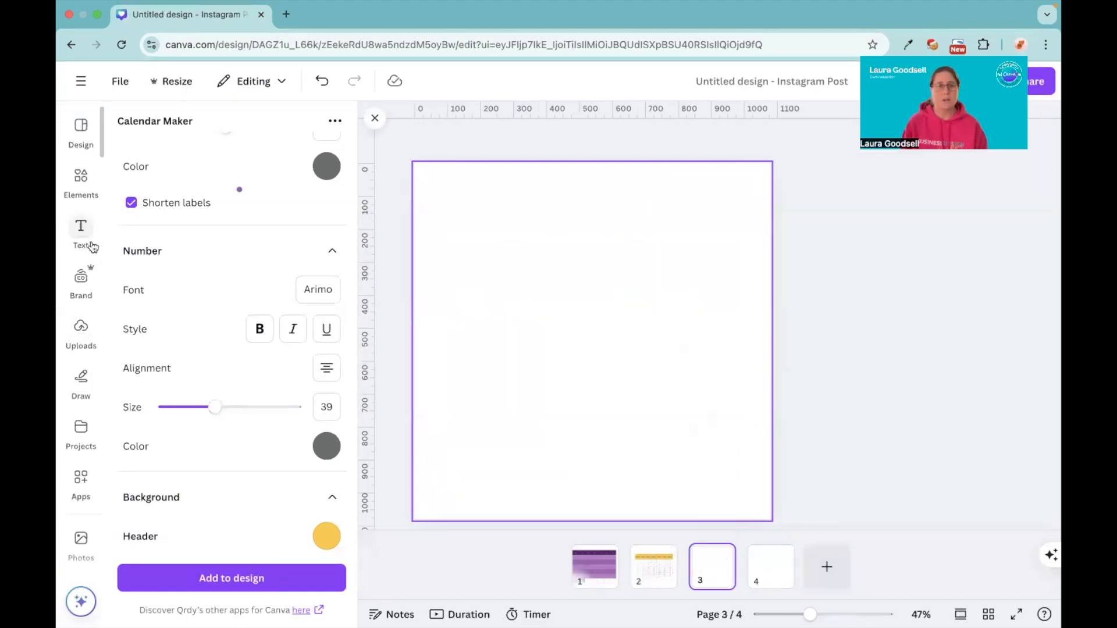
pyautogui.click(80, 127)
pyautogui.click(224, 126)
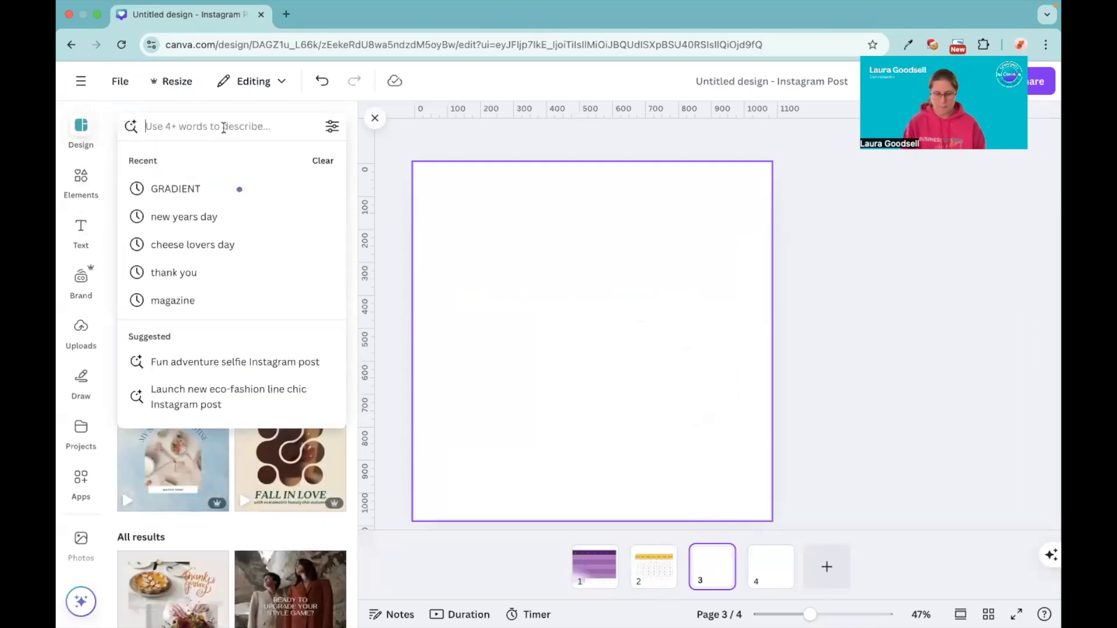
pyautogui.write('background')
pyautogui.press('Return')
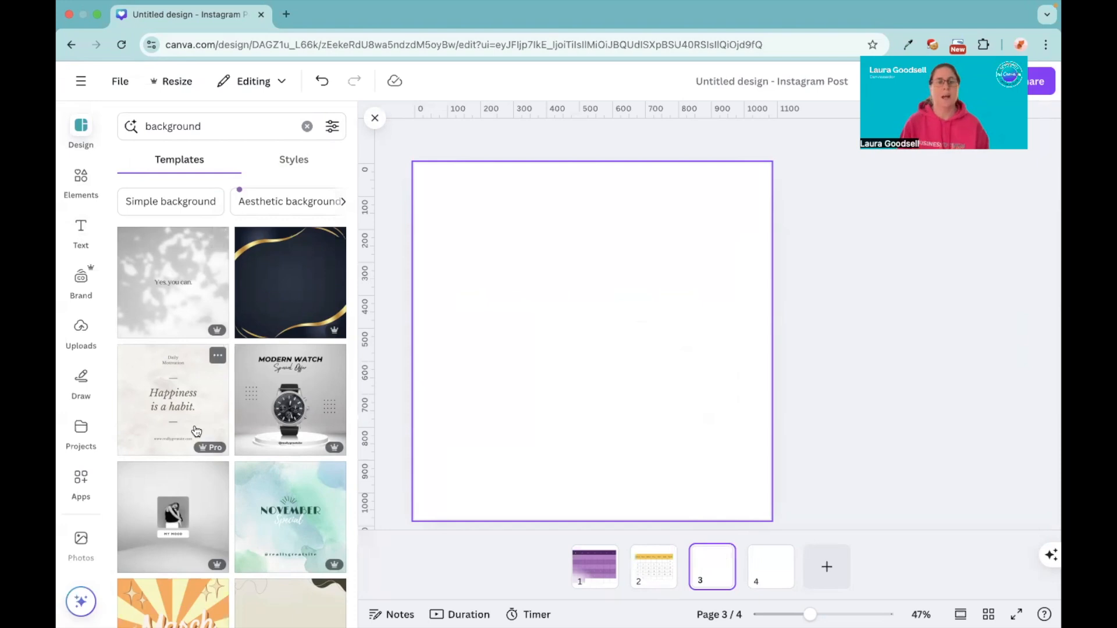
pyautogui.scroll(-2, 196, 431)
pyautogui.scroll(-4, 196, 430)
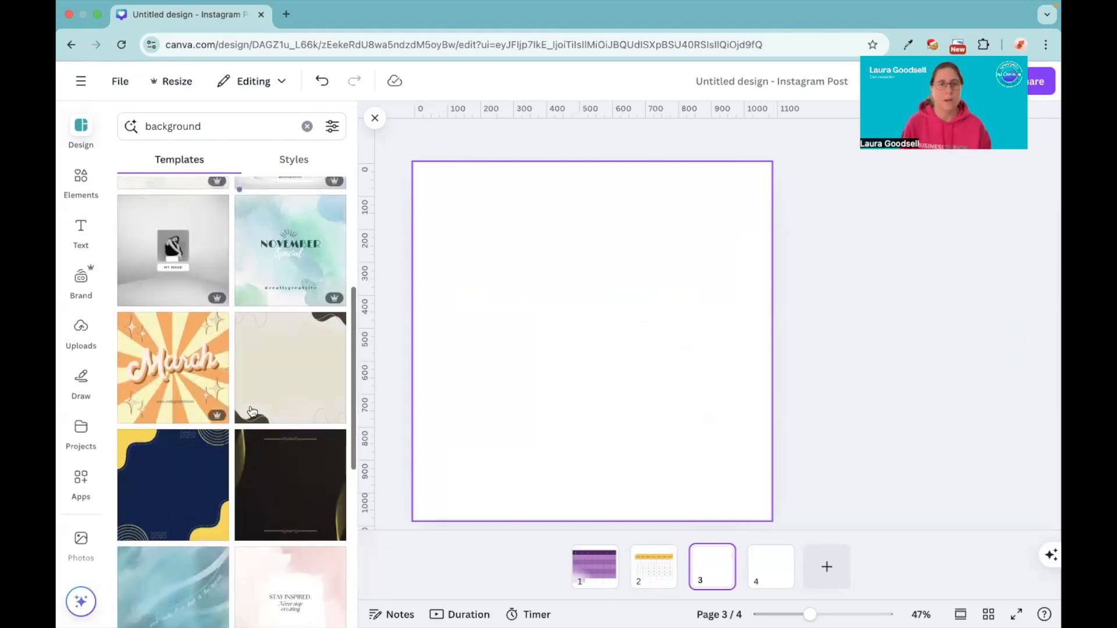
pyautogui.click(303, 368)
pyautogui.click(475, 386)
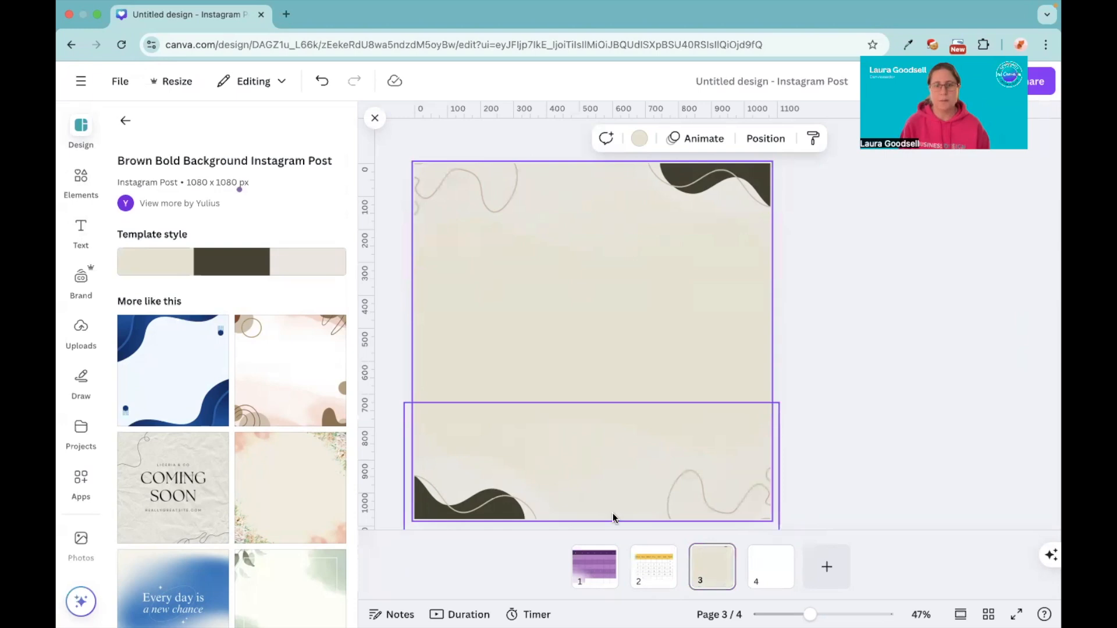
# Step: Move the yellow calendar from page 2 onto the patterned background of page 3
pyautogui.click(651, 565)
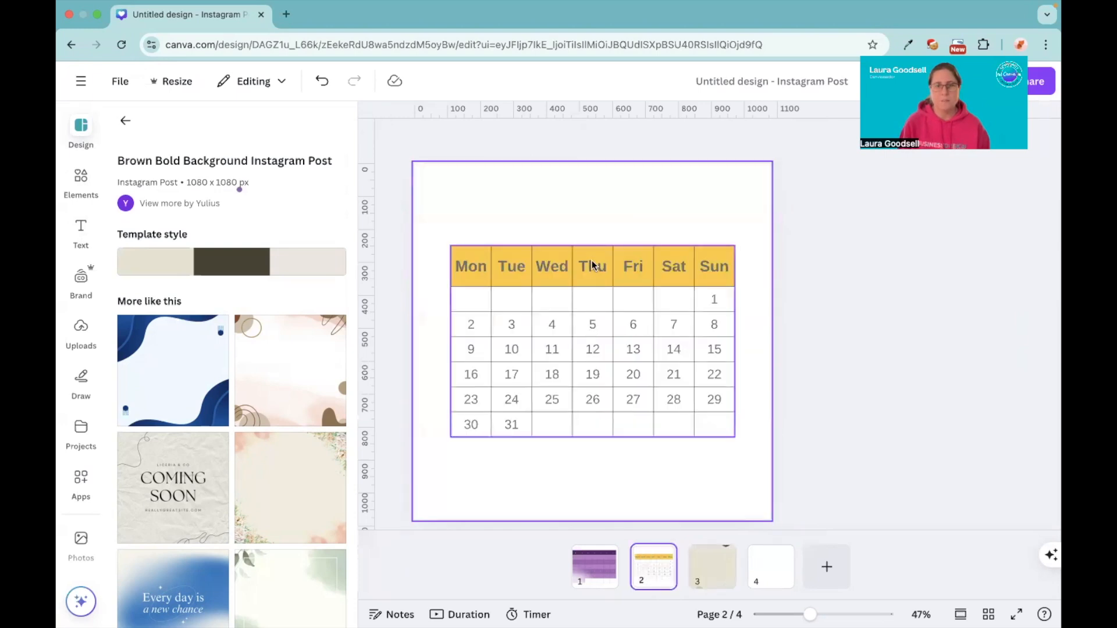
pyautogui.moveTo(591, 257); pyautogui.dragTo(709, 570)
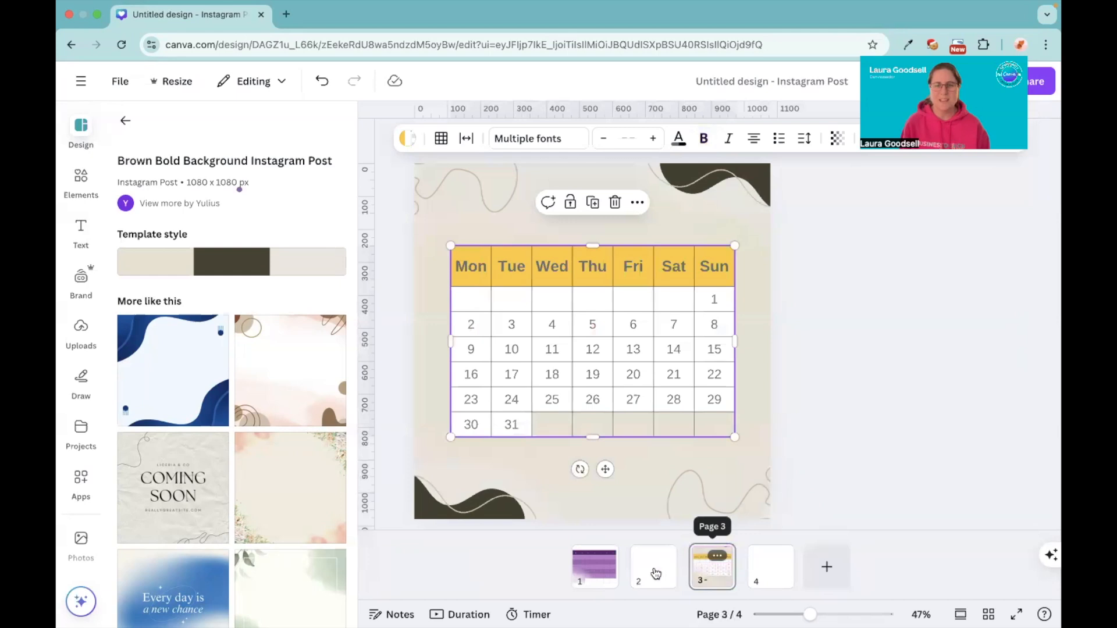
pyautogui.click(654, 571)
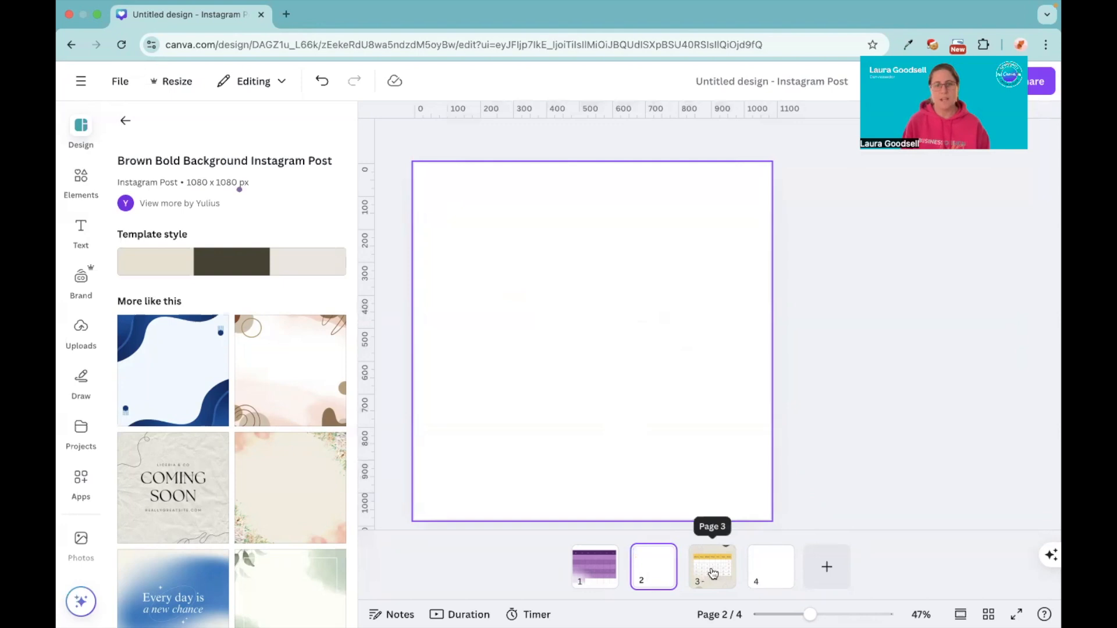
pyautogui.click(713, 572)
pyautogui.click(530, 276)
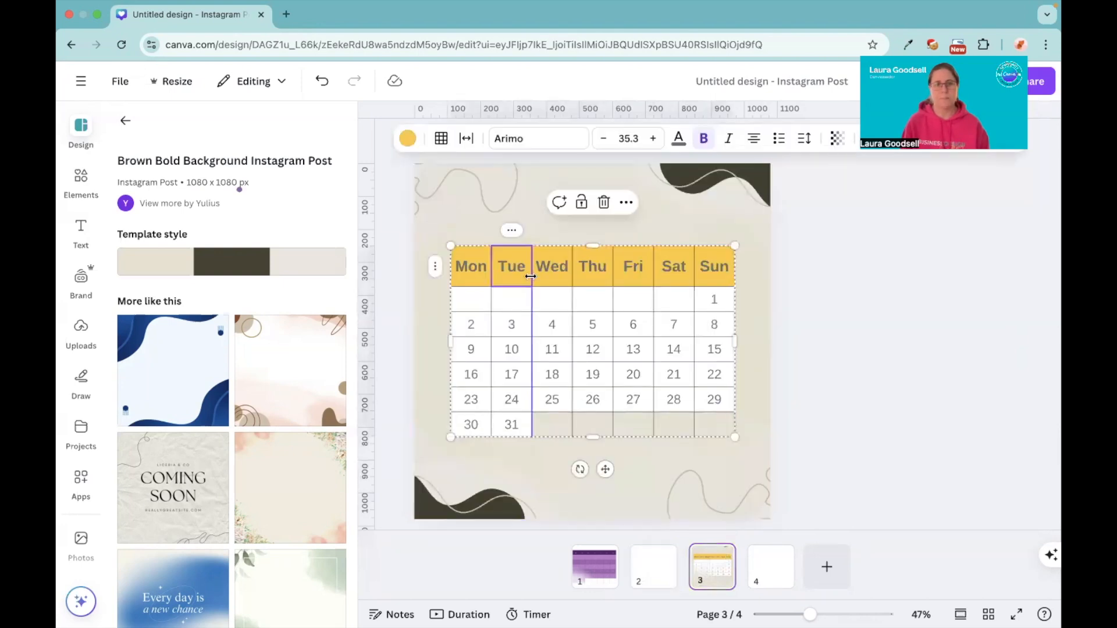
pyautogui.click(430, 262)
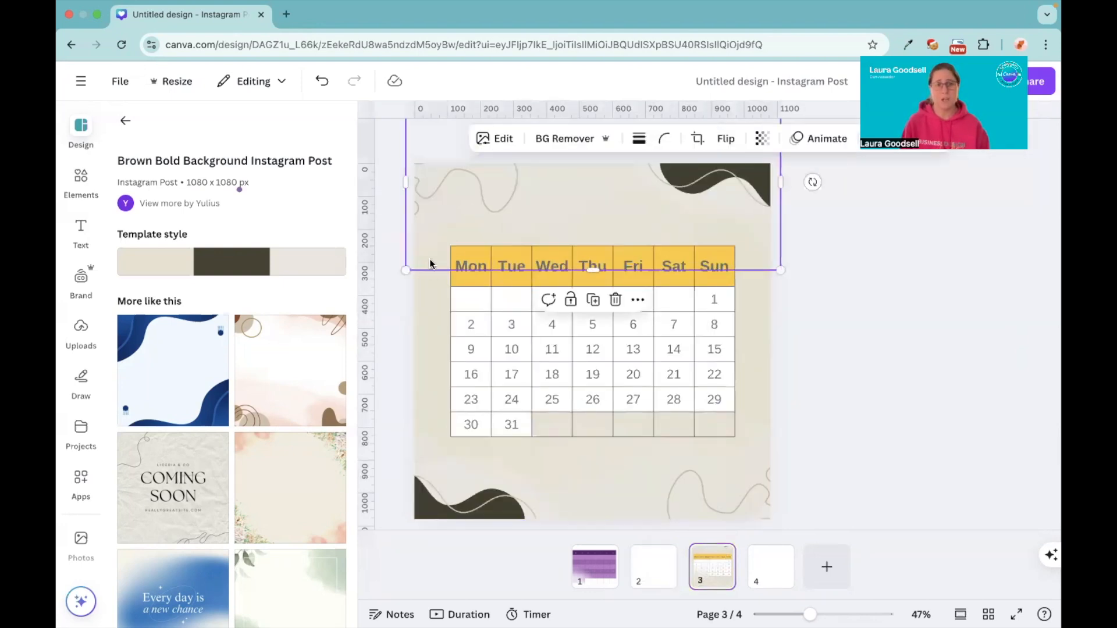
pyautogui.click(463, 283)
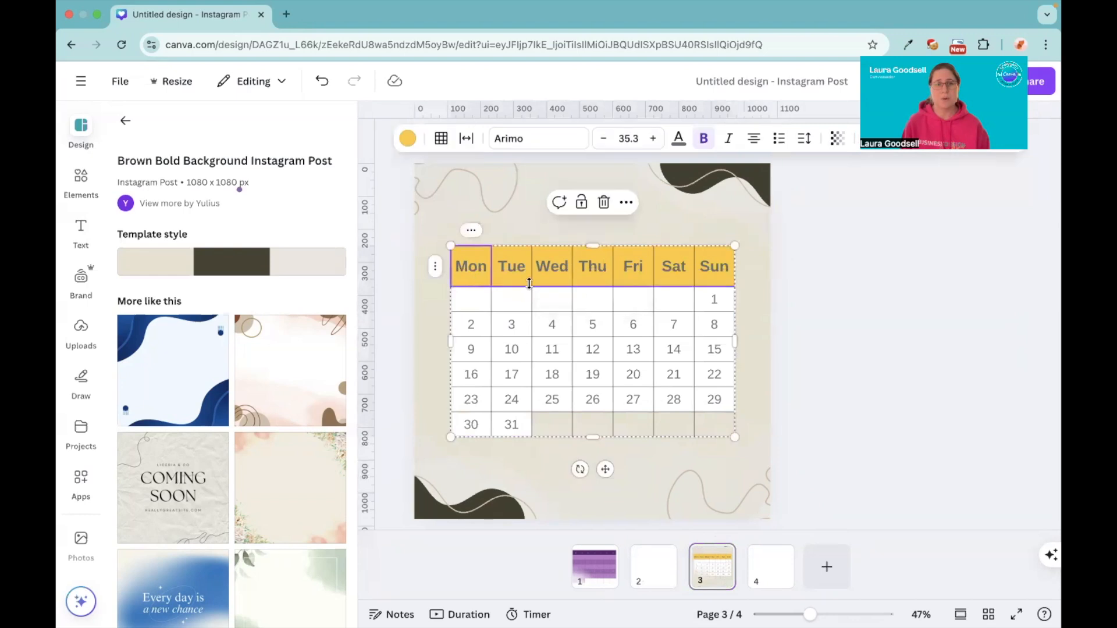
pyautogui.click(435, 339)
pyautogui.click(435, 387)
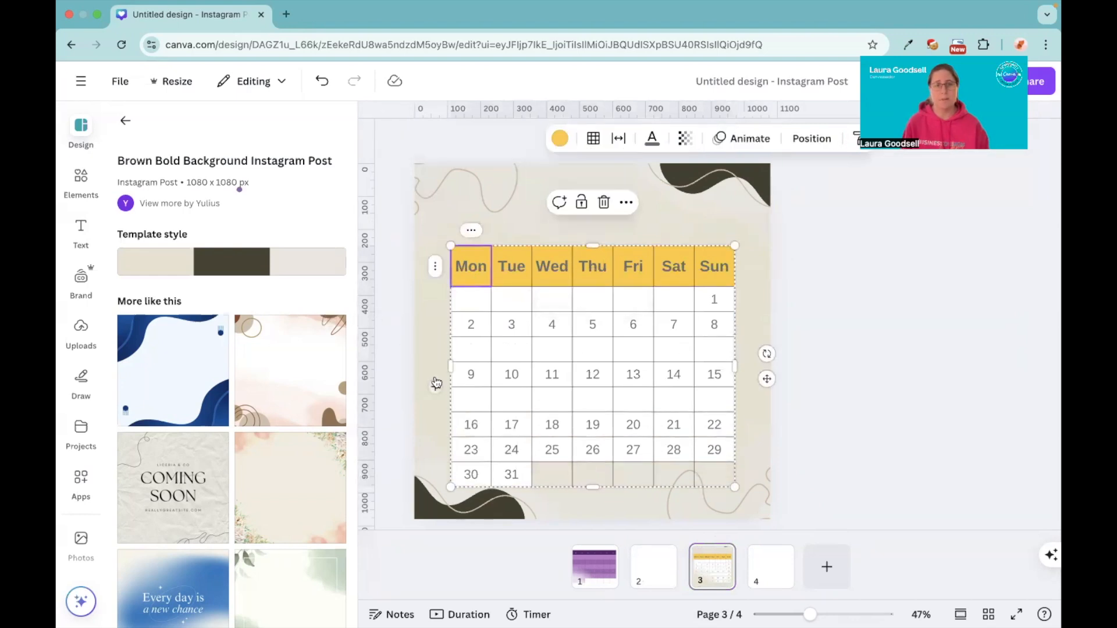
pyautogui.click(467, 351)
pyautogui.click(433, 353)
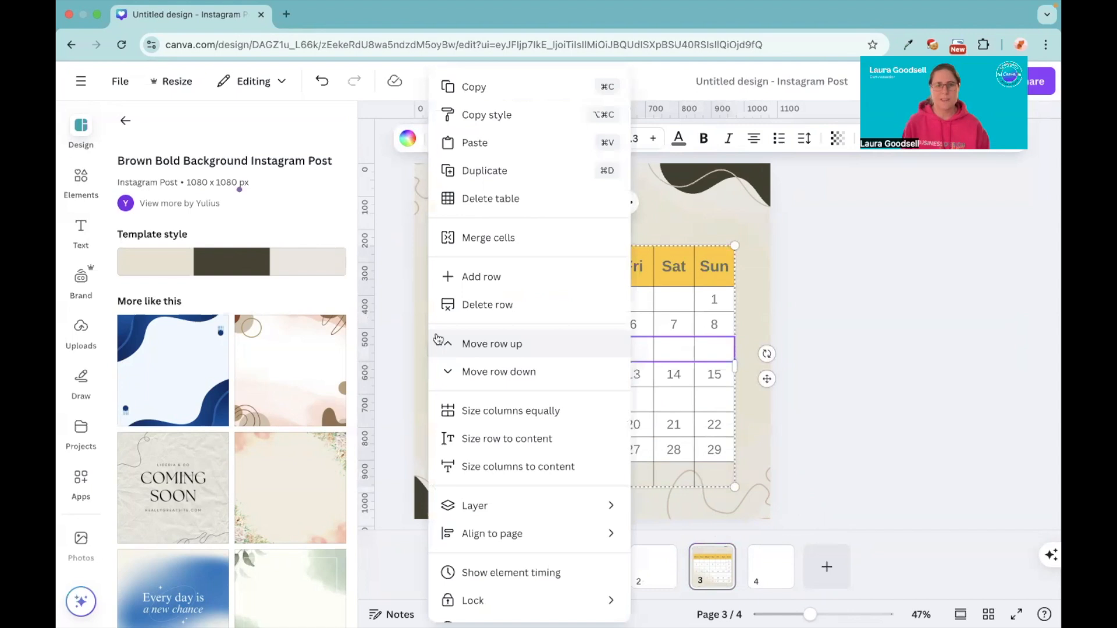
pyautogui.click(483, 304)
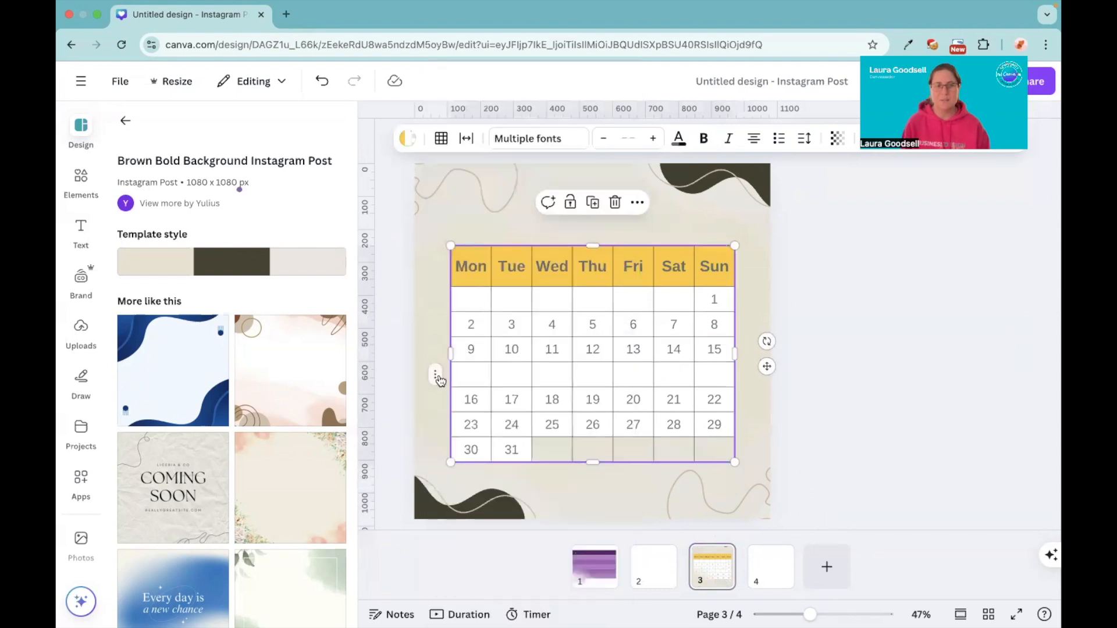
pyautogui.click(440, 379)
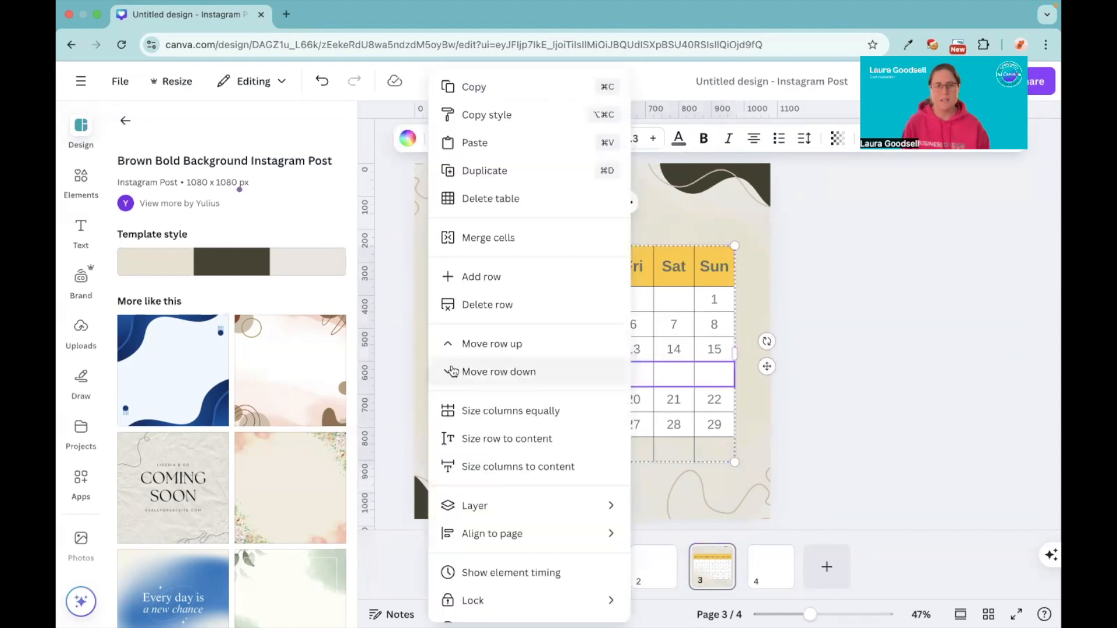
pyautogui.click(476, 302)
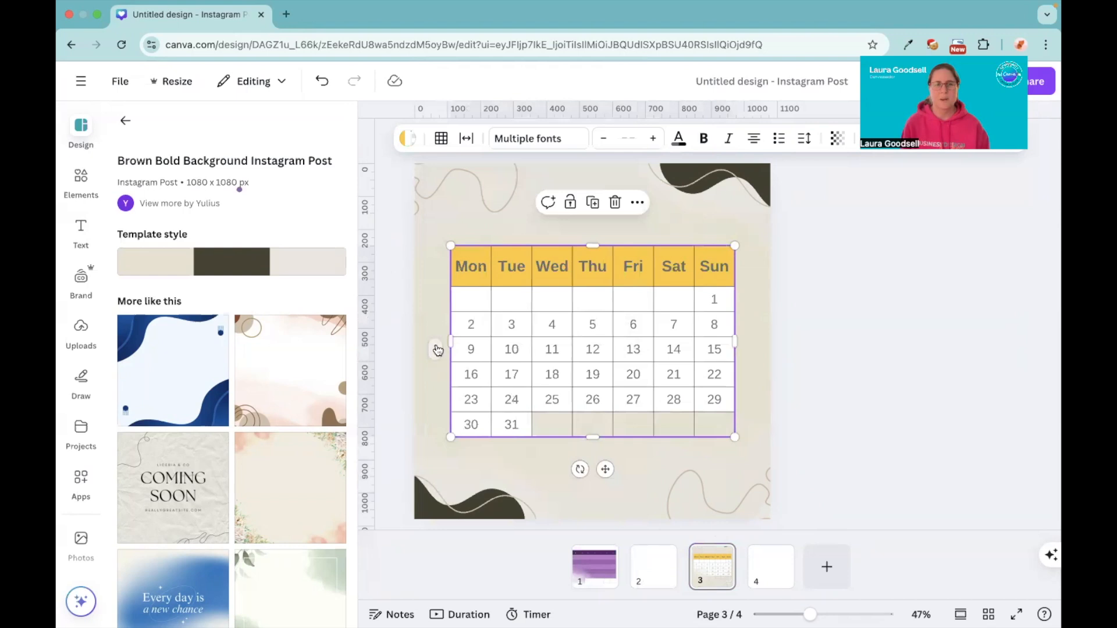
pyautogui.click(418, 368)
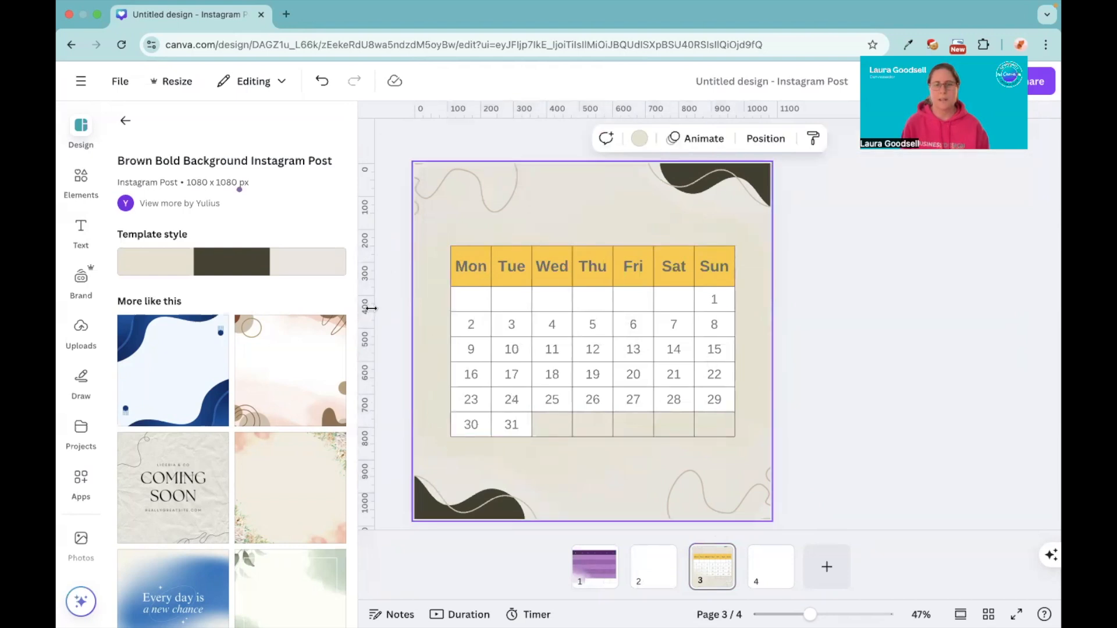